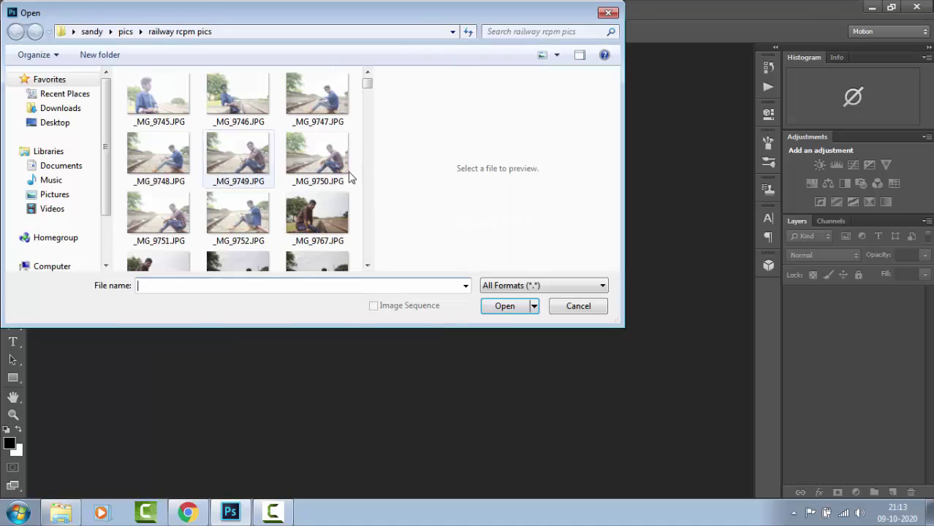
Step: Open _MG_9967.JPG from New folder on the Desktop, viewing the files as extra large icons, and enlarge its document window
{"action": "left_click", "coordinate": [44, 128]}
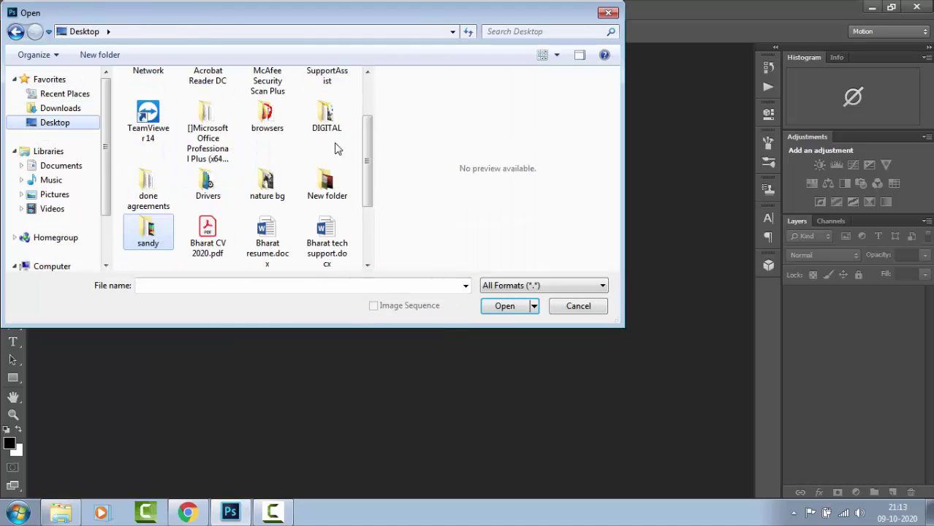
{"action": "scroll", "coordinate": [355, 145], "scroll_direction": "down", "scroll_amount": 1}
{"action": "double_click", "coordinate": [342, 142]}
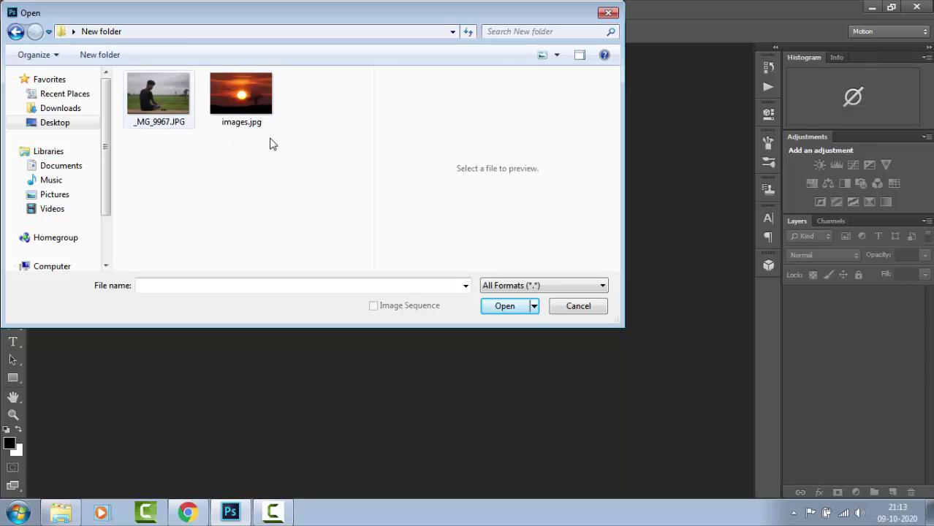
{"action": "left_click", "coordinate": [548, 57]}
{"action": "left_click", "coordinate": [557, 55]}
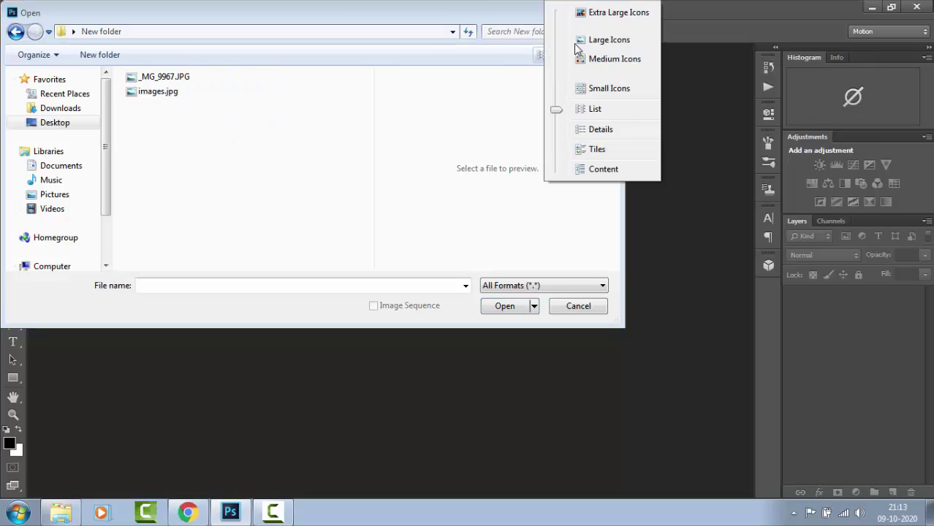
{"action": "left_click", "coordinate": [596, 14]}
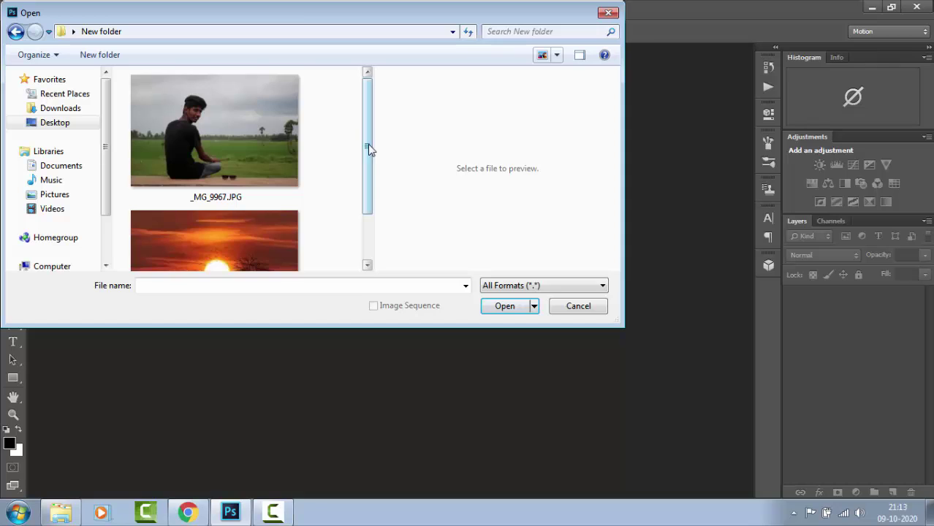
{"action": "double_click", "coordinate": [275, 143]}
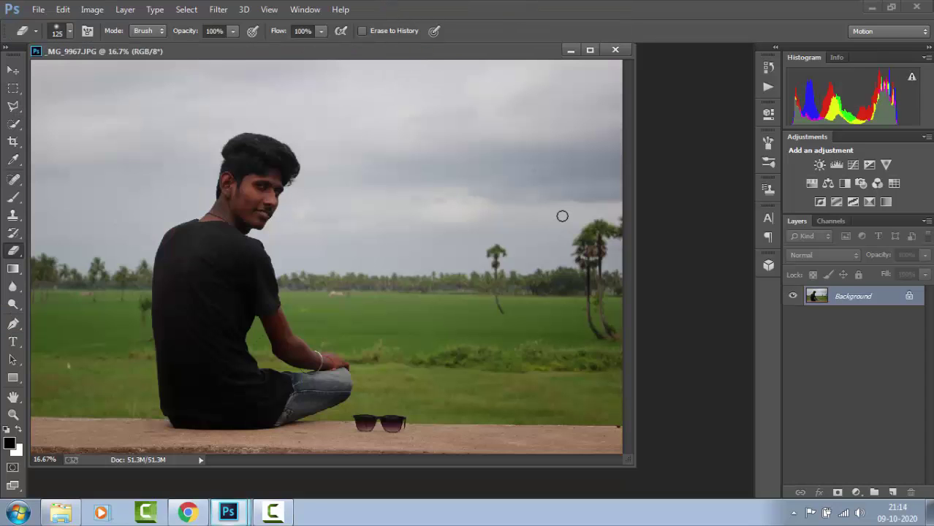
{"action": "left_click_drag", "start_coordinate": [626, 461], "coordinate": [705, 484]}
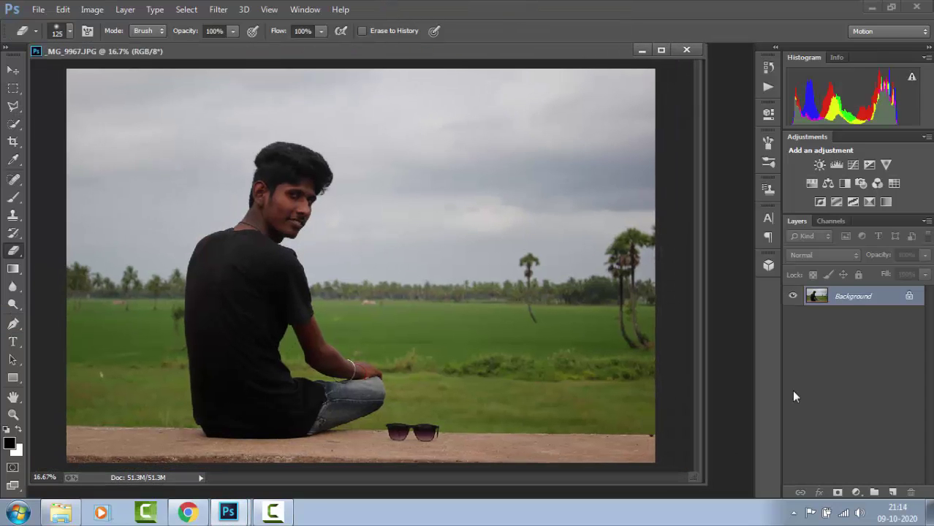
Step: Unlock the Background as a regular layer and duplicate it, keeping only the copy visible
{"action": "double_click", "coordinate": [852, 298]}
{"action": "left_click", "coordinate": [580, 162]}
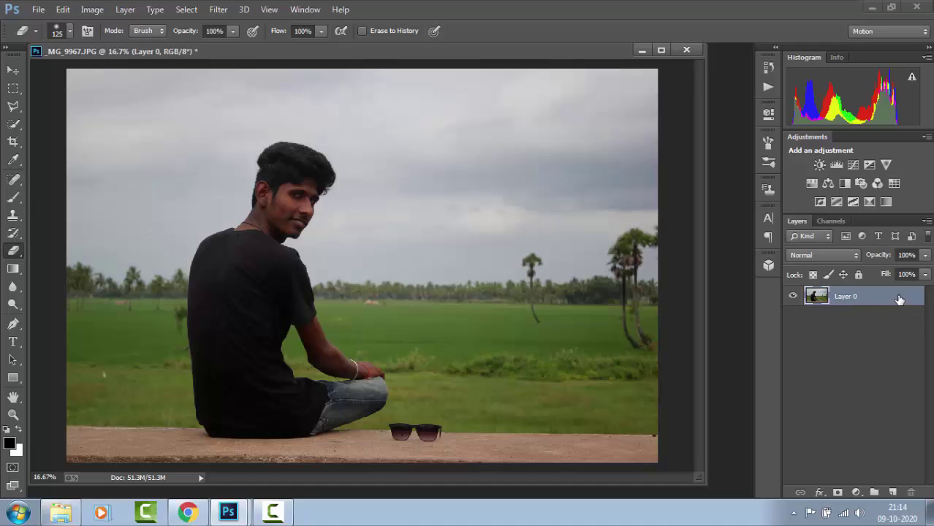
{"action": "left_click_drag", "start_coordinate": [877, 298], "coordinate": [893, 492]}
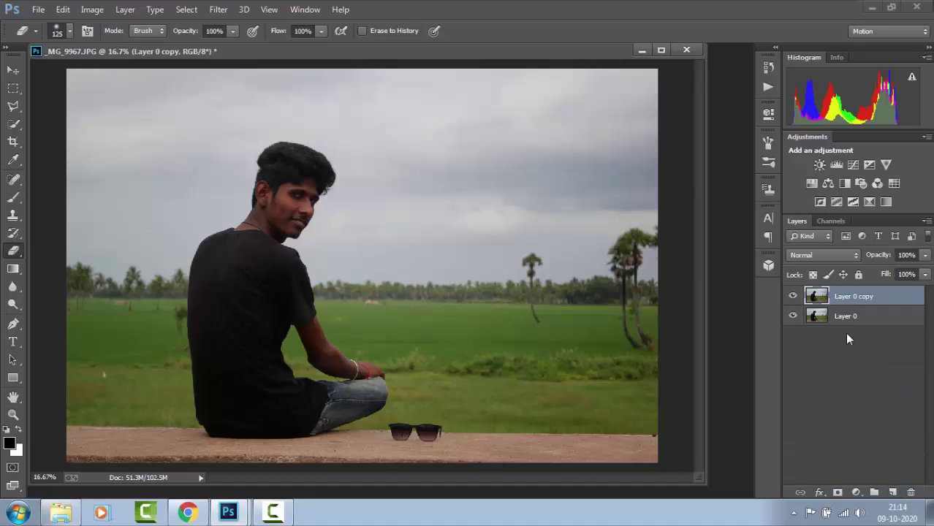
{"action": "left_click", "coordinate": [793, 316]}
Step: Select the seated man, including his hair, shirt, arm and jeans, with the Quick Selection tool
{"action": "left_click", "coordinate": [13, 128]}
{"action": "left_click", "coordinate": [37, 128]}
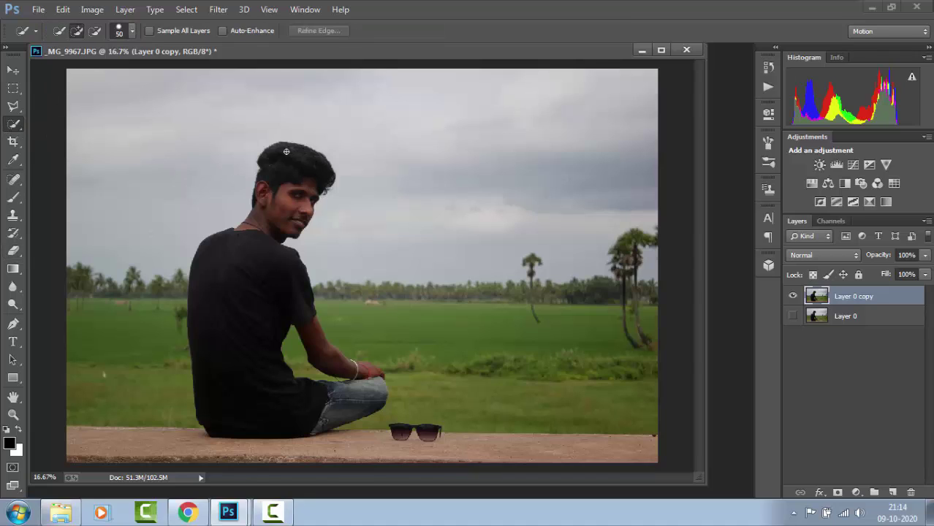
{"action": "mouse_move", "coordinate": [294, 198]}
{"action": "left_mouse_down"}
{"action": "mouse_move", "coordinate": [271, 249]}
{"action": "mouse_move", "coordinate": [241, 241]}
{"action": "mouse_move", "coordinate": [250, 264]}
{"action": "left_mouse_up"}
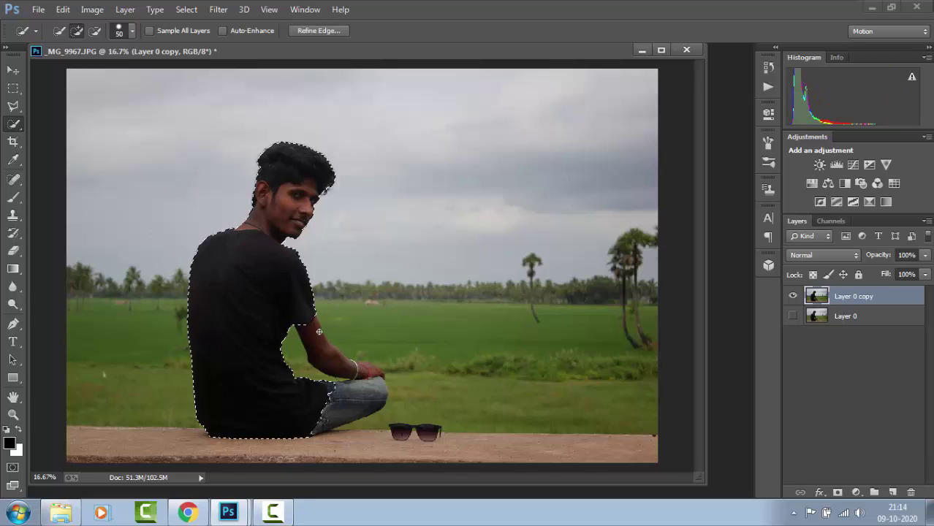
{"action": "mouse_move", "coordinate": [317, 343]}
{"action": "left_mouse_down"}
{"action": "mouse_move", "coordinate": [364, 376]}
{"action": "mouse_move", "coordinate": [373, 367]}
{"action": "mouse_move", "coordinate": [373, 407]}
{"action": "left_mouse_up"}
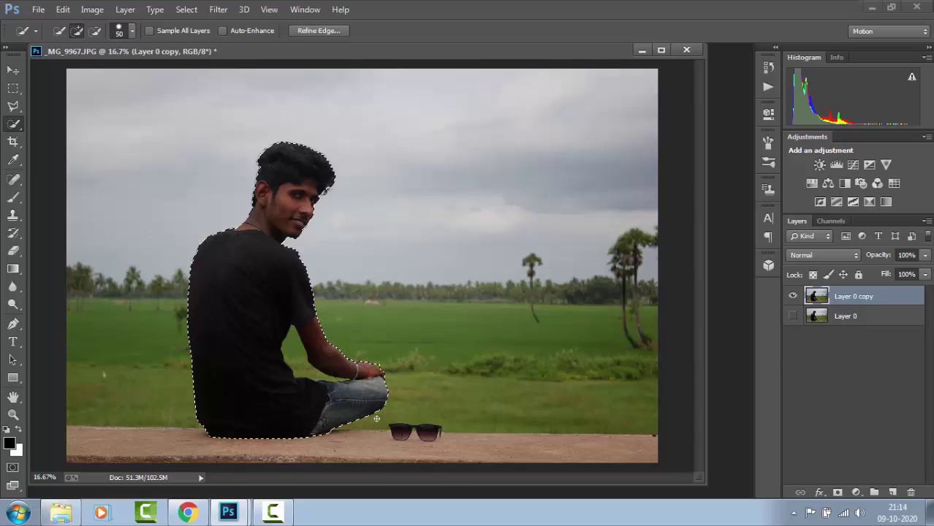
Step: Extend the selection over the sunglasses and the full width of the wall the man sits on
{"action": "left_click_drag", "start_coordinate": [319, 446], "coordinate": [500, 465]}
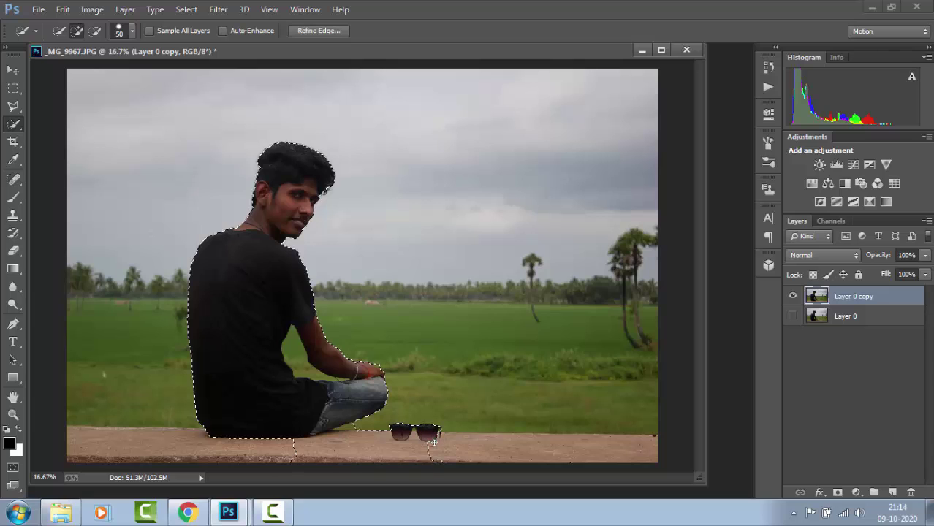
{"action": "left_click_drag", "start_coordinate": [495, 450], "coordinate": [525, 451]}
{"action": "left_click_drag", "start_coordinate": [416, 459], "coordinate": [291, 458]}
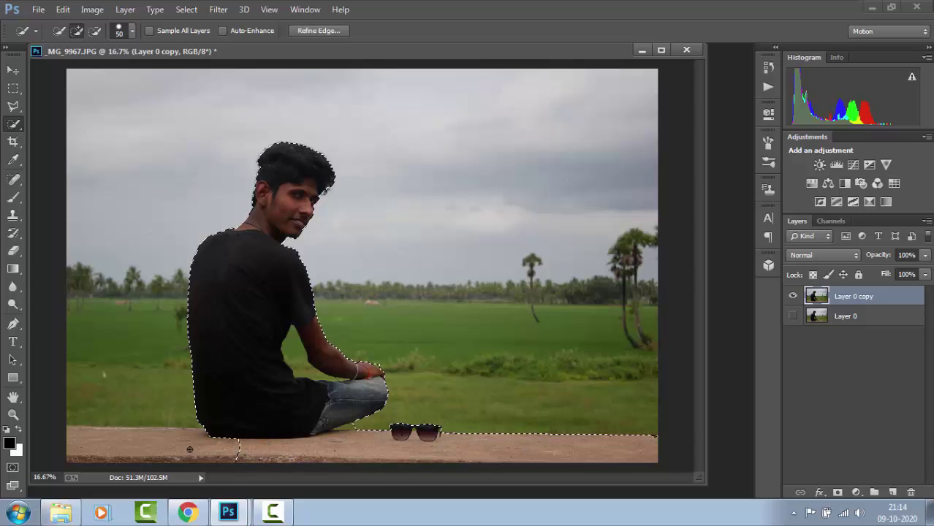
{"action": "left_click_drag", "start_coordinate": [189, 449], "coordinate": [134, 443]}
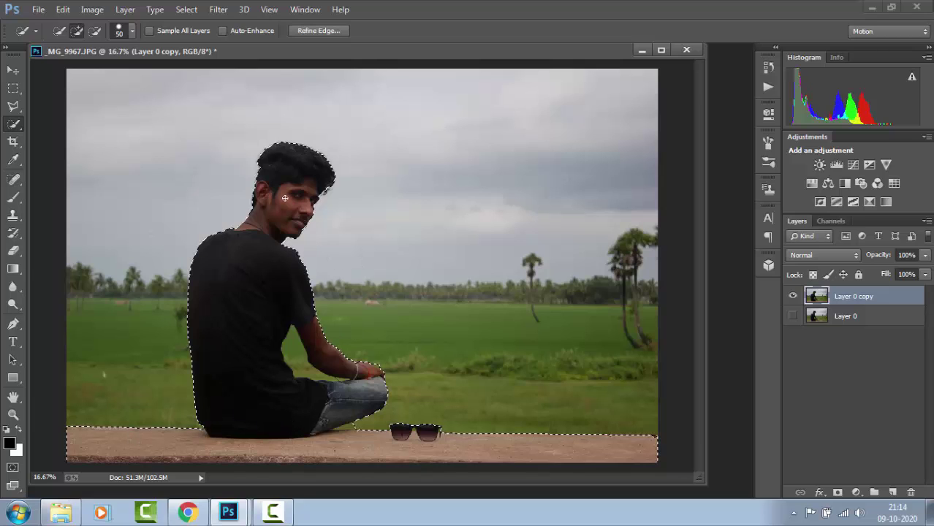
Step: Open Refine Edge for the selection and brush along the outline of the man's hair to refine it
{"action": "key", "text": "ctrl+plus"}
{"action": "key", "text": "ctrl+plus"}
{"action": "key", "text": "ctrl+plus"}
{"action": "key", "text": "ctrl+plus"}
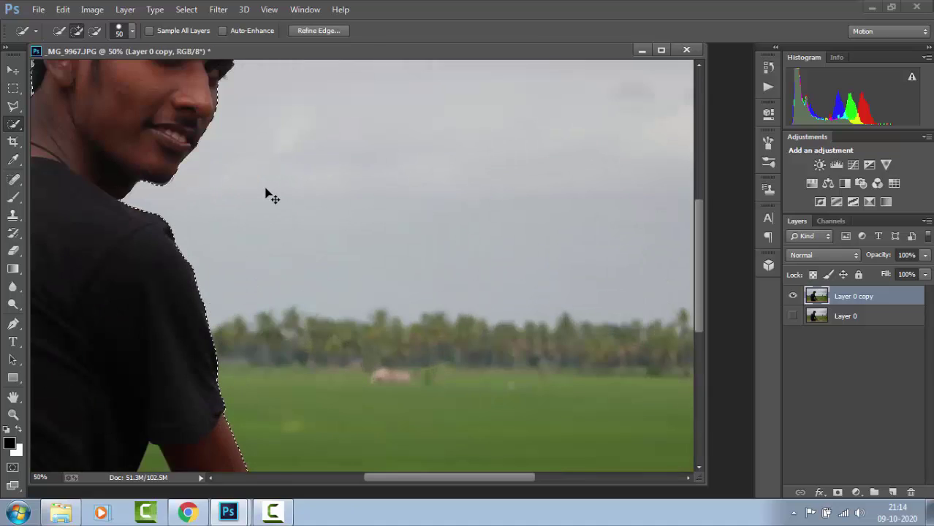
{"action": "left_click_drag", "start_coordinate": [108, 140], "coordinate": [213, 320]}
{"action": "mouse_move", "coordinate": [173, 182]}
{"action": "left_mouse_down"}
{"action": "mouse_move", "coordinate": [191, 209]}
{"action": "mouse_move", "coordinate": [194, 273]}
{"action": "left_mouse_up"}
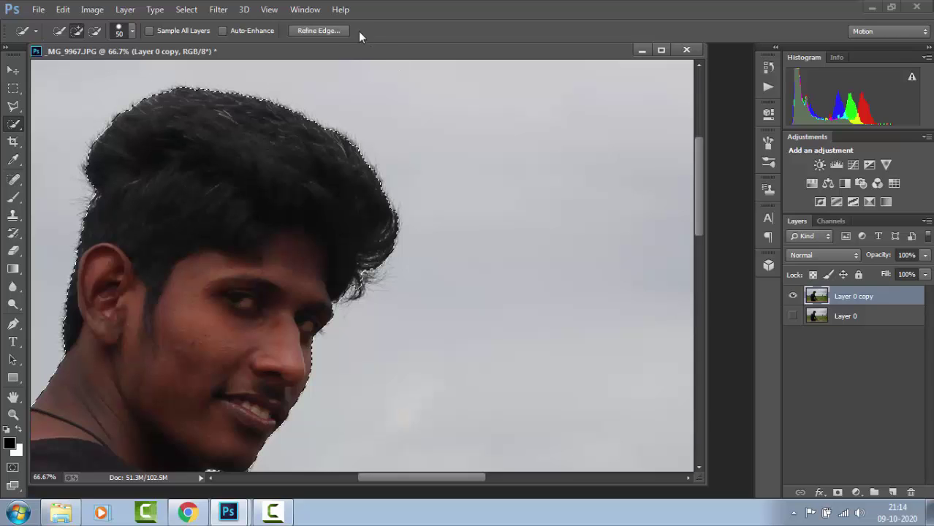
{"action": "left_click", "coordinate": [319, 31]}
{"action": "mouse_move", "coordinate": [96, 215]}
{"action": "left_mouse_down"}
{"action": "mouse_move", "coordinate": [77, 235]}
{"action": "mouse_move", "coordinate": [58, 294]}
{"action": "mouse_move", "coordinate": [55, 343]}
{"action": "mouse_move", "coordinate": [74, 285]}
{"action": "mouse_move", "coordinate": [32, 306]}
{"action": "mouse_move", "coordinate": [65, 234]}
{"action": "mouse_move", "coordinate": [77, 238]}
{"action": "mouse_move", "coordinate": [100, 194]}
{"action": "mouse_move", "coordinate": [89, 169]}
{"action": "mouse_move", "coordinate": [101, 153]}
{"action": "mouse_move", "coordinate": [88, 144]}
{"action": "mouse_move", "coordinate": [76, 170]}
{"action": "mouse_move", "coordinate": [115, 104]}
{"action": "mouse_move", "coordinate": [105, 106]}
{"action": "mouse_move", "coordinate": [168, 100]}
{"action": "mouse_move", "coordinate": [139, 103]}
{"action": "mouse_move", "coordinate": [180, 82]}
{"action": "mouse_move", "coordinate": [208, 101]}
{"action": "mouse_move", "coordinate": [175, 95]}
{"action": "mouse_move", "coordinate": [286, 97]}
{"action": "mouse_move", "coordinate": [322, 110]}
{"action": "mouse_move", "coordinate": [337, 118]}
{"action": "mouse_move", "coordinate": [279, 122]}
{"action": "mouse_move", "coordinate": [373, 144]}
{"action": "mouse_move", "coordinate": [364, 139]}
{"action": "mouse_move", "coordinate": [396, 157]}
{"action": "mouse_move", "coordinate": [350, 166]}
{"action": "mouse_move", "coordinate": [401, 188]}
{"action": "mouse_move", "coordinate": [374, 216]}
{"action": "mouse_move", "coordinate": [391, 197]}
{"action": "mouse_move", "coordinate": [382, 194]}
{"action": "mouse_move", "coordinate": [401, 200]}
{"action": "mouse_move", "coordinate": [402, 220]}
{"action": "mouse_move", "coordinate": [387, 237]}
{"action": "mouse_move", "coordinate": [412, 267]}
{"action": "mouse_move", "coordinate": [393, 271]}
{"action": "mouse_move", "coordinate": [397, 259]}
{"action": "mouse_move", "coordinate": [324, 290]}
{"action": "mouse_move", "coordinate": [343, 311]}
{"action": "mouse_move", "coordinate": [326, 291]}
{"action": "mouse_move", "coordinate": [364, 306]}
{"action": "mouse_move", "coordinate": [373, 274]}
{"action": "mouse_move", "coordinate": [391, 289]}
{"action": "mouse_move", "coordinate": [391, 318]}
{"action": "mouse_move", "coordinate": [321, 347]}
{"action": "mouse_move", "coordinate": [357, 323]}
{"action": "left_mouse_up"}
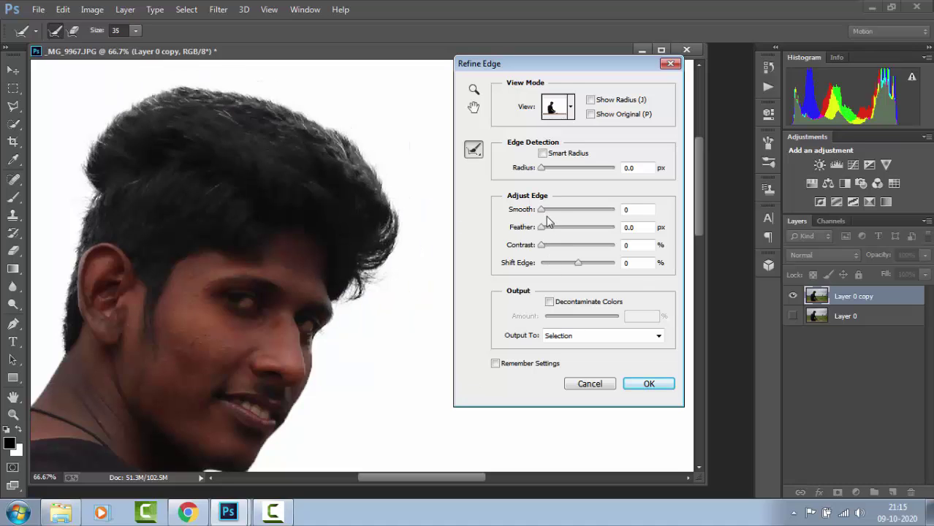
Step: Refine the selection edge with Smooth 10, Feather 0.9 px and Contrast 50%, and apply it
{"action": "left_click_drag", "start_coordinate": [542, 213], "coordinate": [562, 213]}
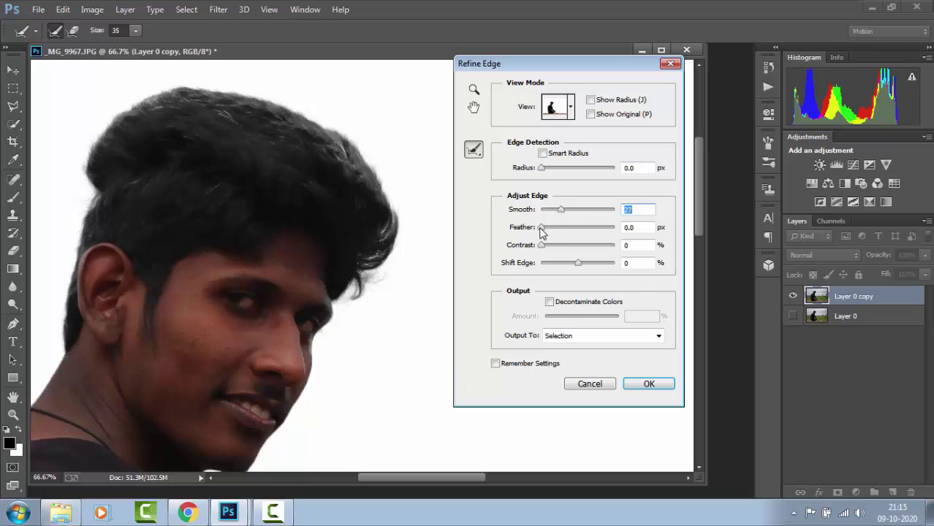
{"action": "left_click_drag", "start_coordinate": [545, 227], "coordinate": [574, 254]}
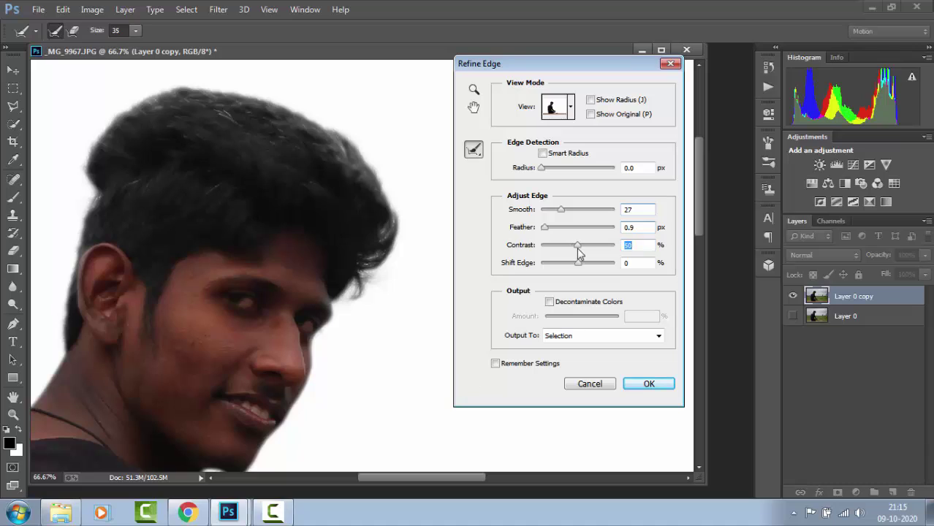
{"action": "left_click_drag", "start_coordinate": [557, 212], "coordinate": [550, 212]}
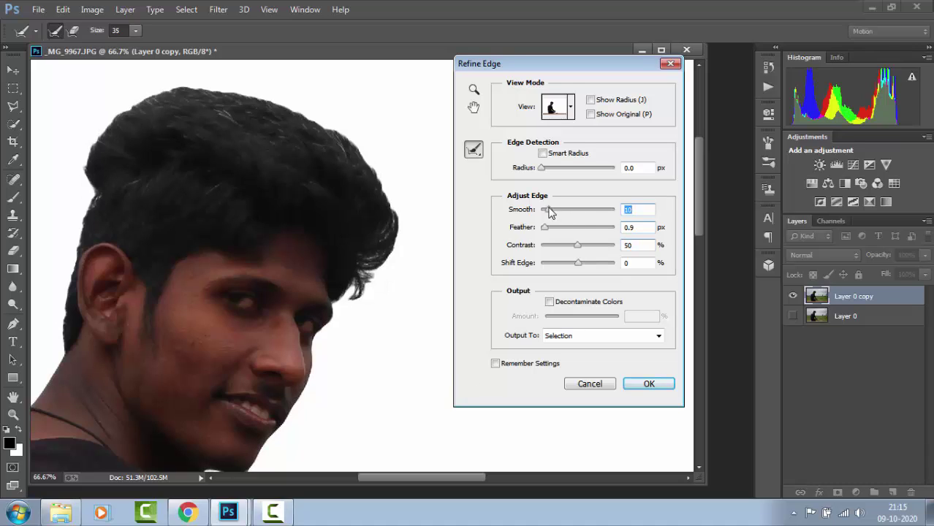
{"action": "left_click", "coordinate": [648, 383]}
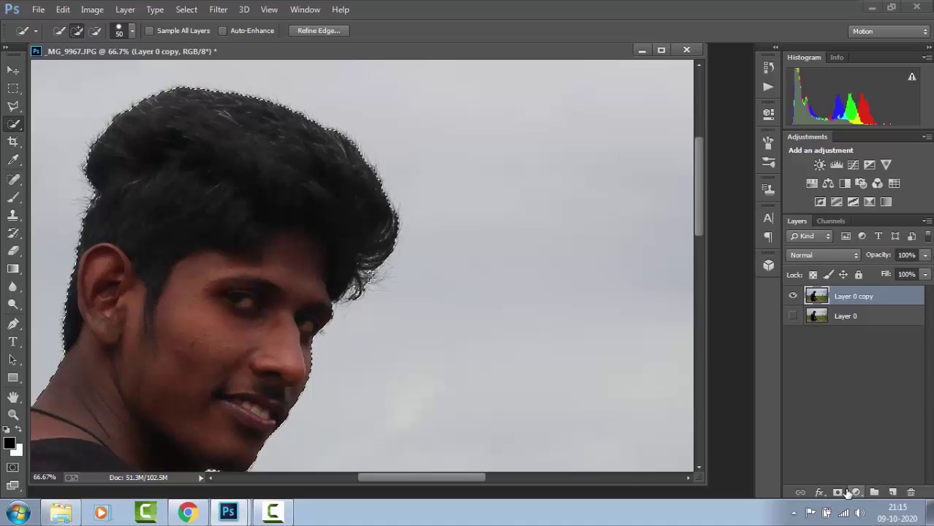
Step: Add a layer mask to Layer 0 copy from the refined selection to hide the field and sky
{"action": "left_click", "coordinate": [838, 492]}
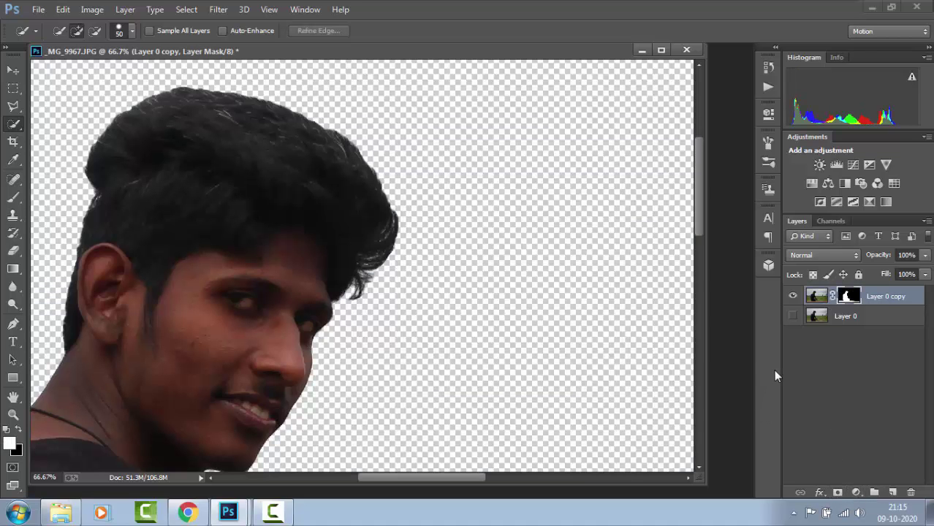
{"action": "key", "text": "ctrl+minus"}
{"action": "key", "text": "ctrl+minus"}
{"action": "key", "text": "ctrl+minus"}
{"action": "key", "text": "ctrl+minus"}
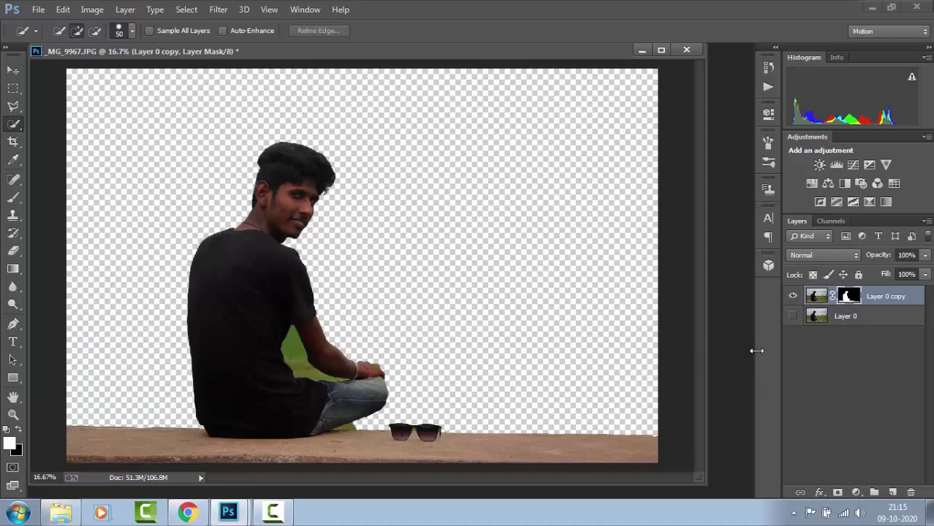
Step: Outline the leftover green patch beneath the man's knee with the Polygonal Lasso and remove it from the layer mask
{"action": "key", "text": "ctrl+plus"}
{"action": "key", "text": "ctrl+plus"}
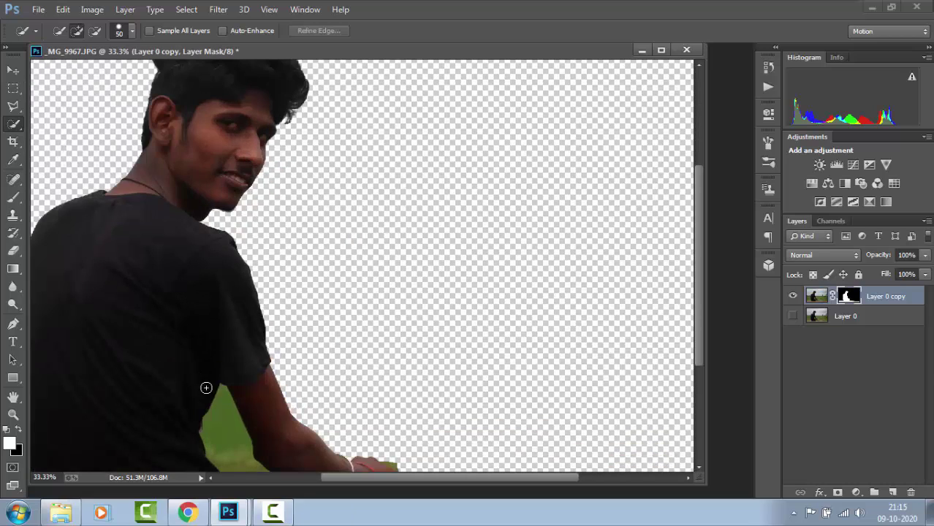
{"action": "scroll", "coordinate": [210, 398], "scroll_direction": "down", "scroll_amount": 10}
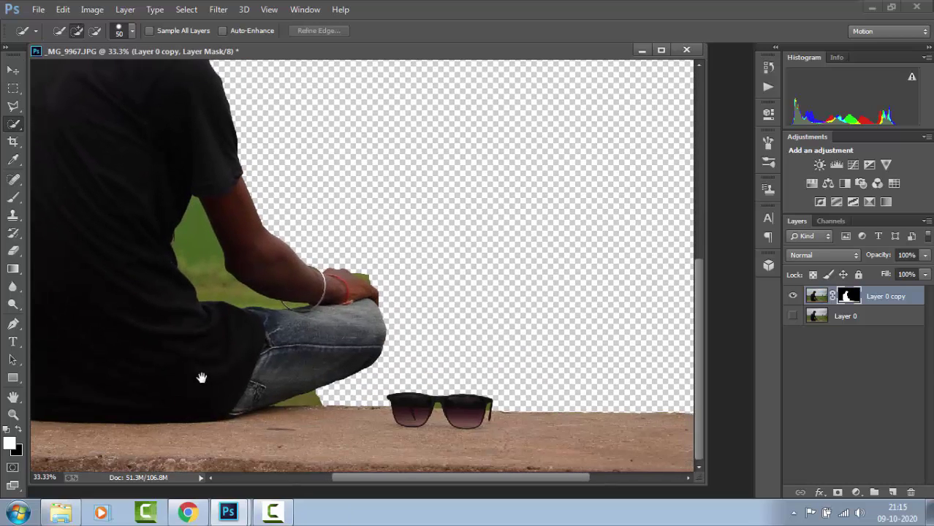
{"action": "left_click", "coordinate": [13, 106]}
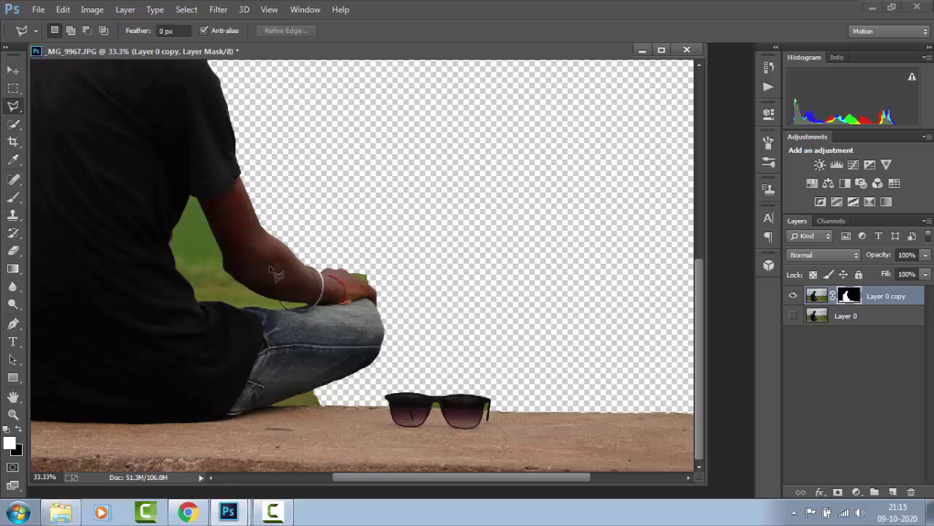
{"action": "left_click", "coordinate": [313, 389]}
{"action": "left_click", "coordinate": [271, 407]}
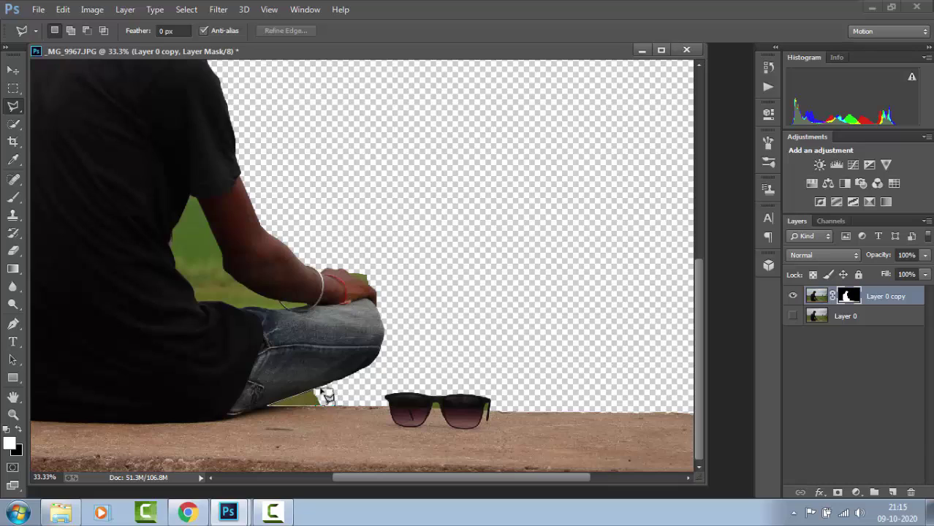
{"action": "double_click", "coordinate": [328, 395]}
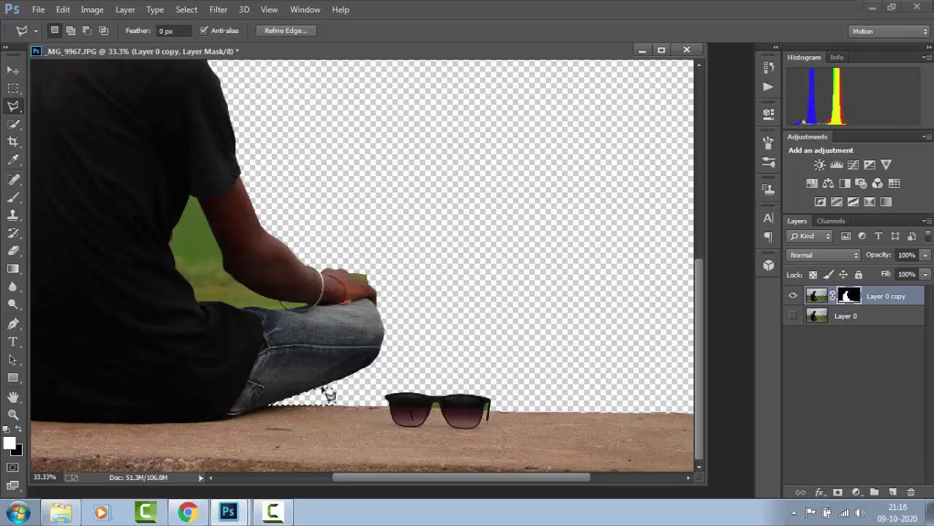
Step: Select and remove the green background remnants around the sunglasses and above the man's fingers, and clear the selection
{"action": "left_click", "coordinate": [435, 405]}
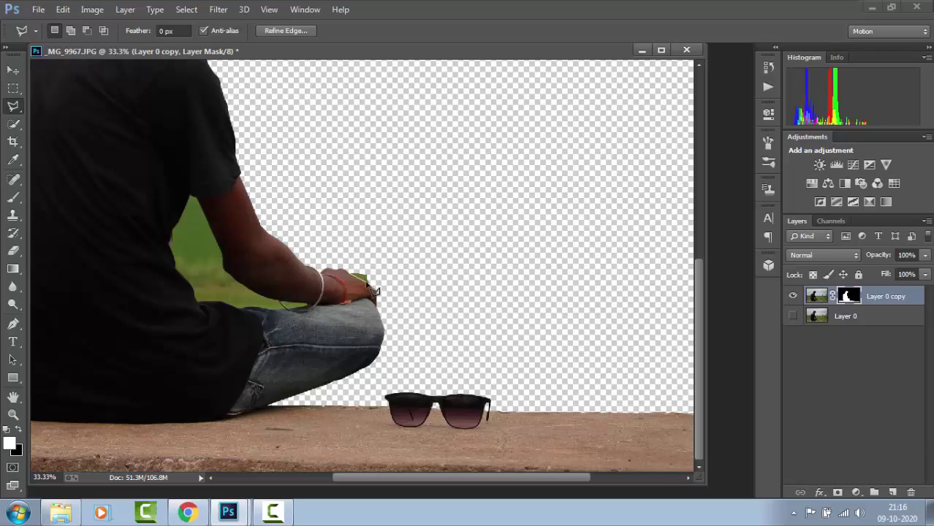
{"action": "double_click", "coordinate": [360, 282]}
{"action": "key", "text": "Delete"}
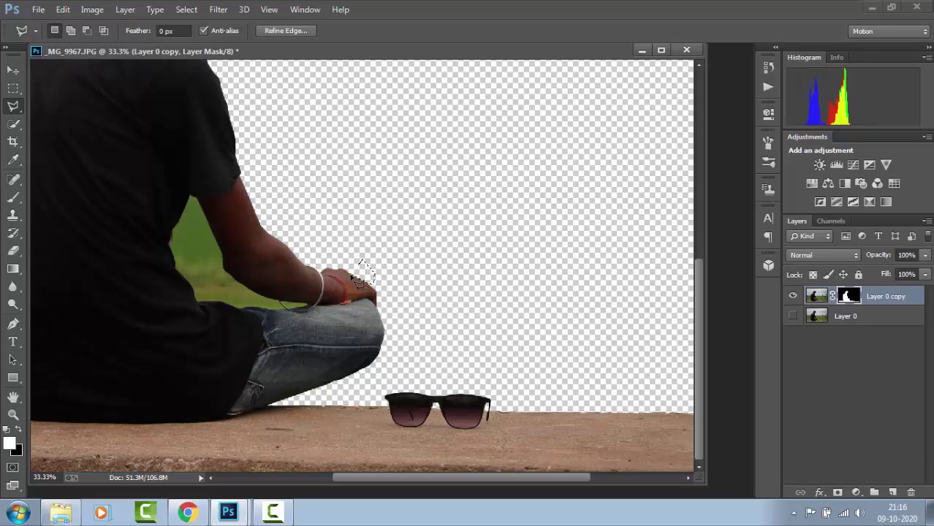
{"action": "key", "text": "ctrl+d"}
Step: Outline the green area enclosed between the man's torso and arm, delete it from the mask and deselect
{"action": "left_click", "coordinate": [189, 197]}
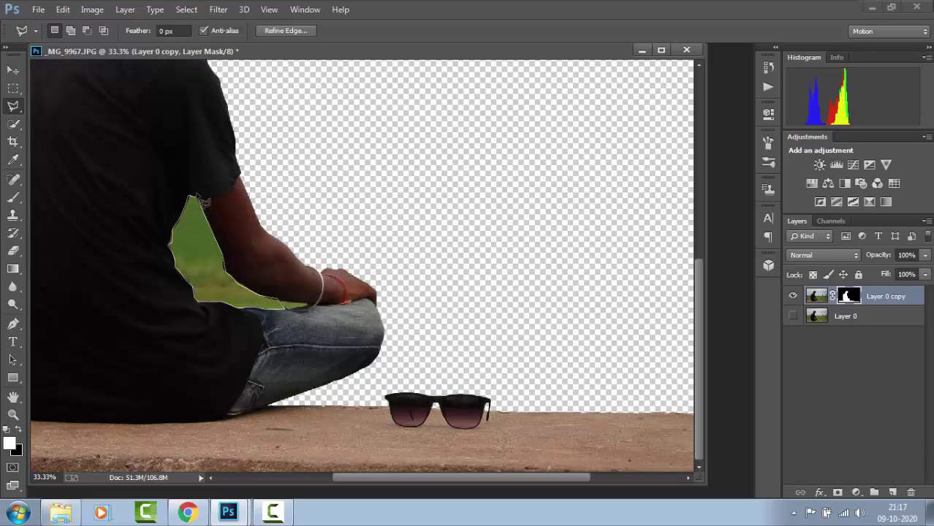
{"action": "left_click", "coordinate": [193, 199]}
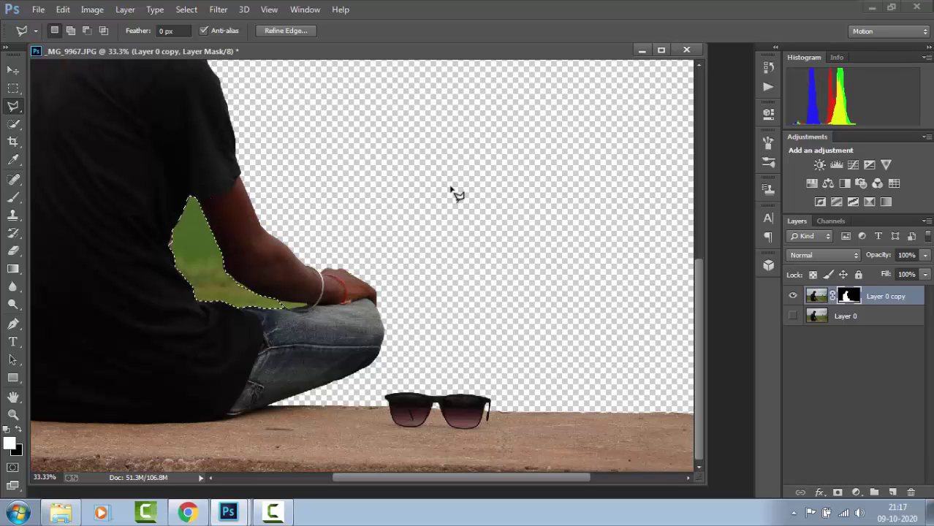
{"action": "key", "text": "Delete"}
{"action": "key", "text": "ctrl+d"}
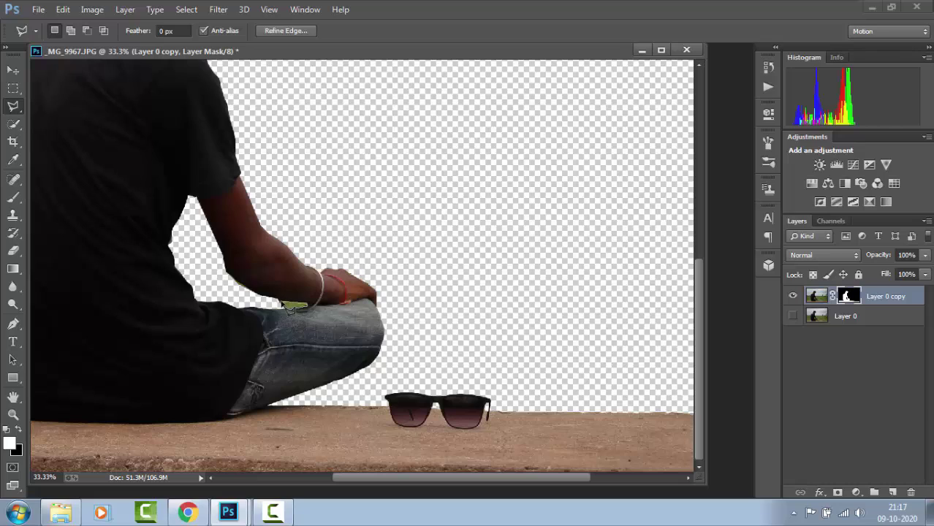
Step: Outline and delete the remaining green sliver between the bracelet wrist and the jeans, and deselect
{"action": "double_click", "coordinate": [291, 313]}
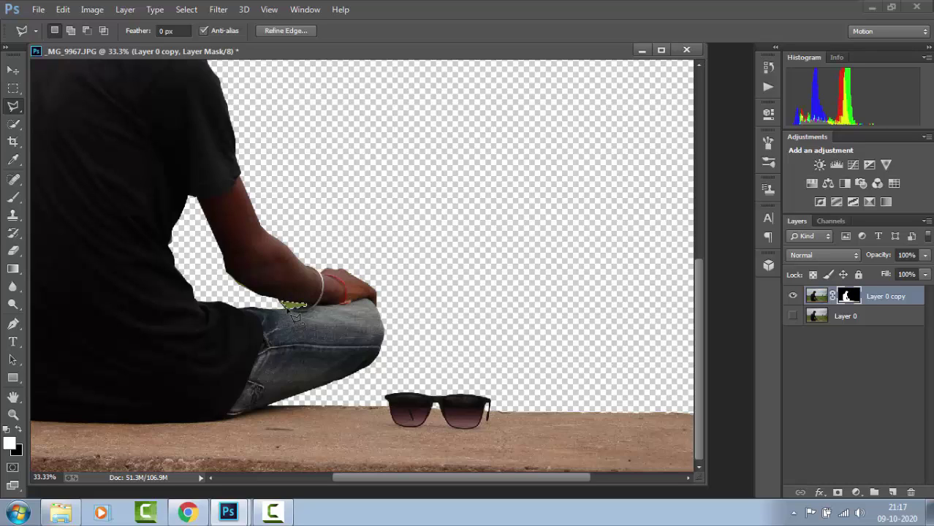
{"action": "key", "text": "Delete"}
{"action": "key", "text": "ctrl+d"}
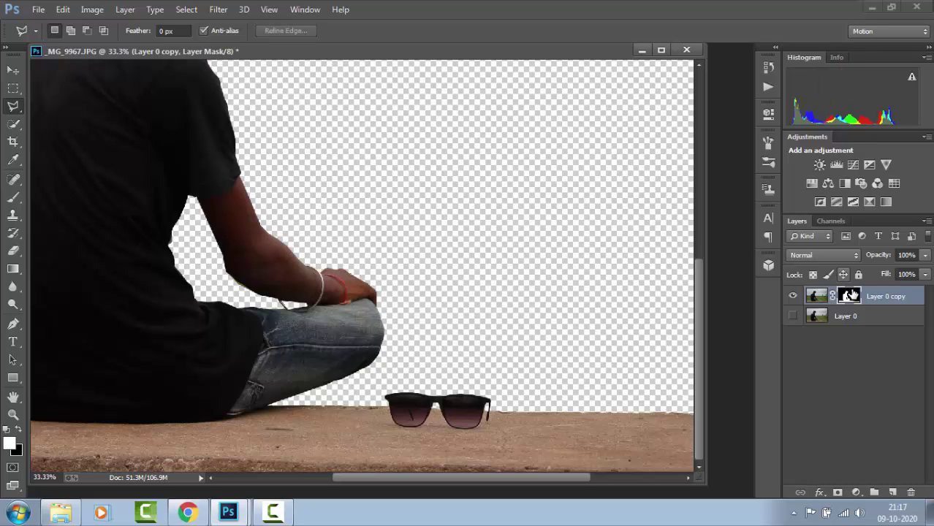
Step: Apply the layer mask to Layer 0 copy permanently
{"action": "right_click", "coordinate": [851, 294]}
{"action": "left_click", "coordinate": [834, 337]}
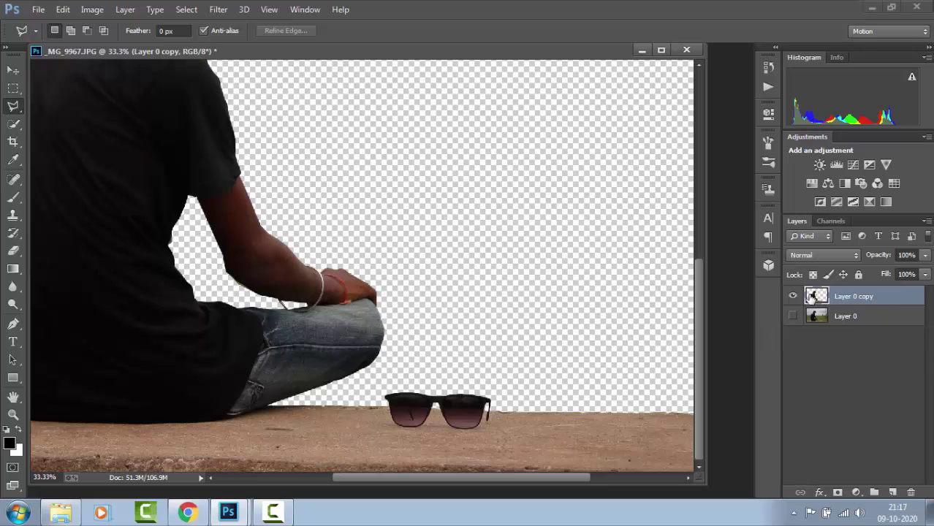
Step: Compare the cutout with the original photo by toggling the visibility of Layer 0 copy and Layer 0
{"action": "left_click", "coordinate": [794, 296]}
{"action": "left_click", "coordinate": [793, 295]}
{"action": "left_click", "coordinate": [793, 316]}
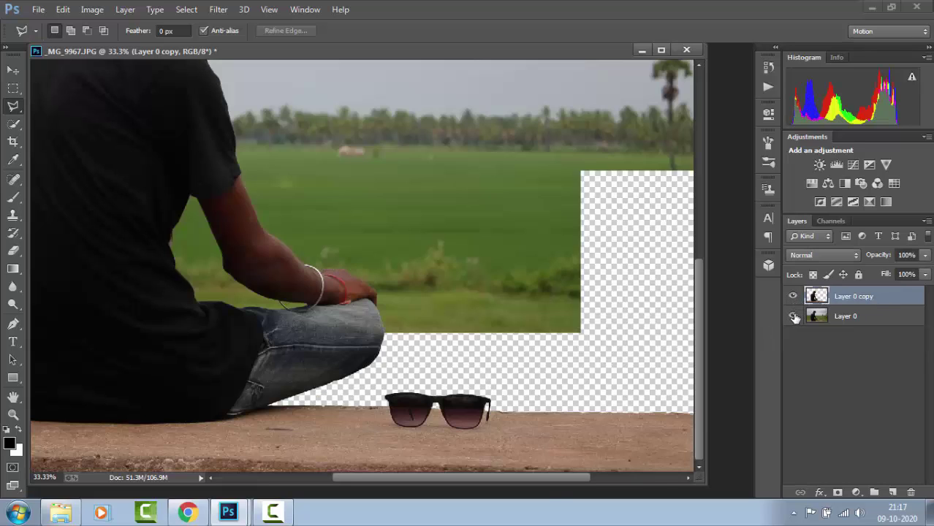
{"action": "left_click", "coordinate": [794, 316]}
{"action": "left_click", "coordinate": [794, 297]}
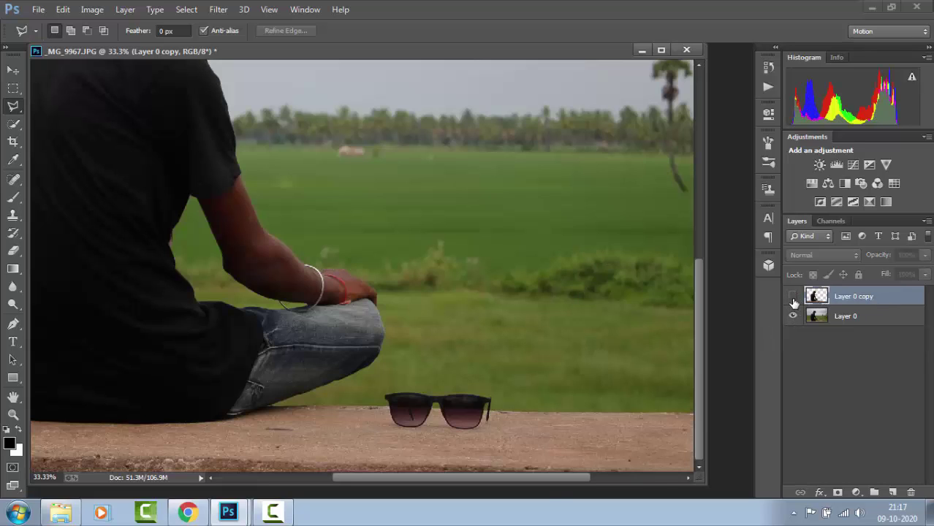
{"action": "key", "text": "ctrl+minus"}
{"action": "left_click", "coordinate": [794, 296]}
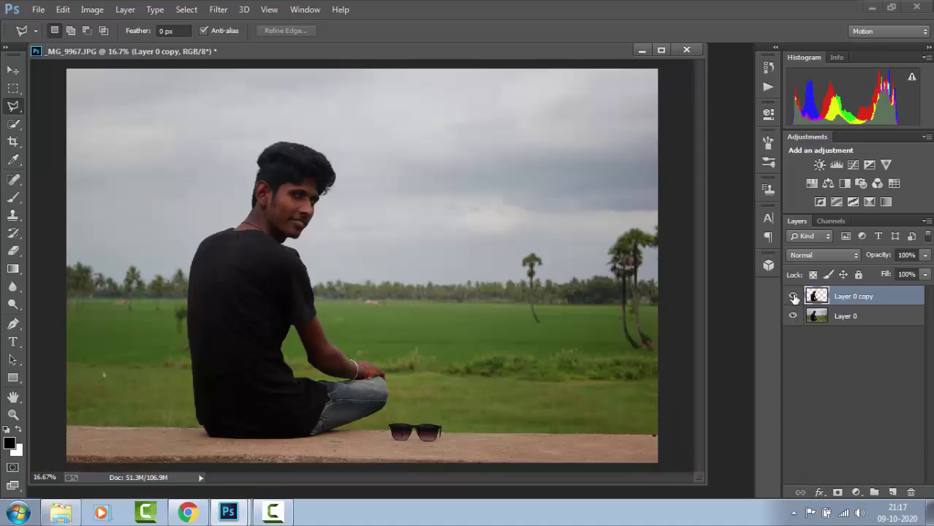
{"action": "left_click", "coordinate": [793, 296]}
{"action": "left_click", "coordinate": [793, 296]}
{"action": "left_click", "coordinate": [794, 317]}
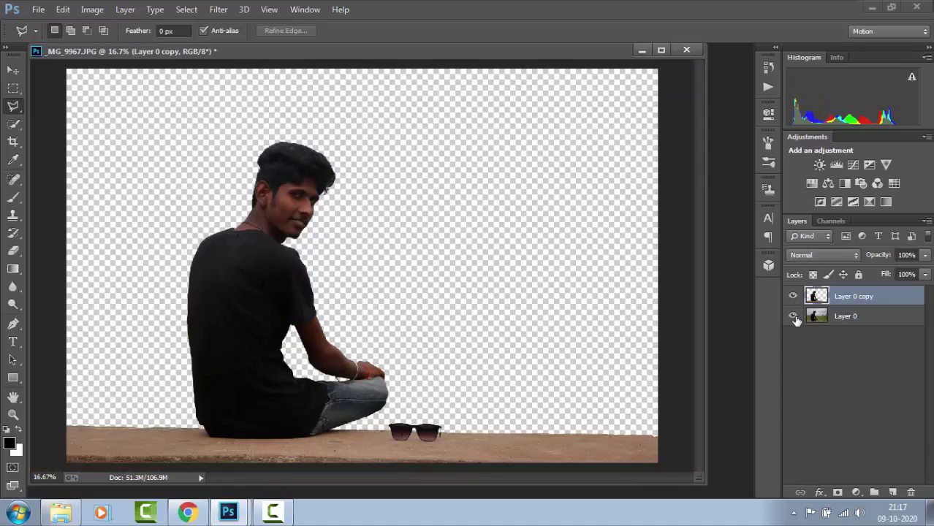
{"action": "left_click", "coordinate": [795, 317]}
{"action": "left_click", "coordinate": [794, 317]}
{"action": "left_click", "coordinate": [794, 318]}
{"action": "left_click", "coordinate": [795, 317]}
{"action": "left_click", "coordinate": [794, 317]}
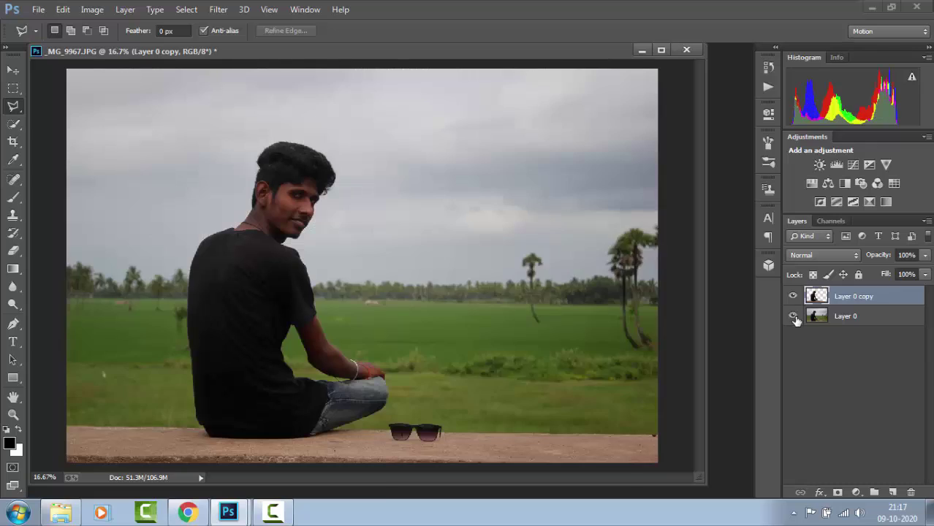
{"action": "left_click", "coordinate": [795, 317]}
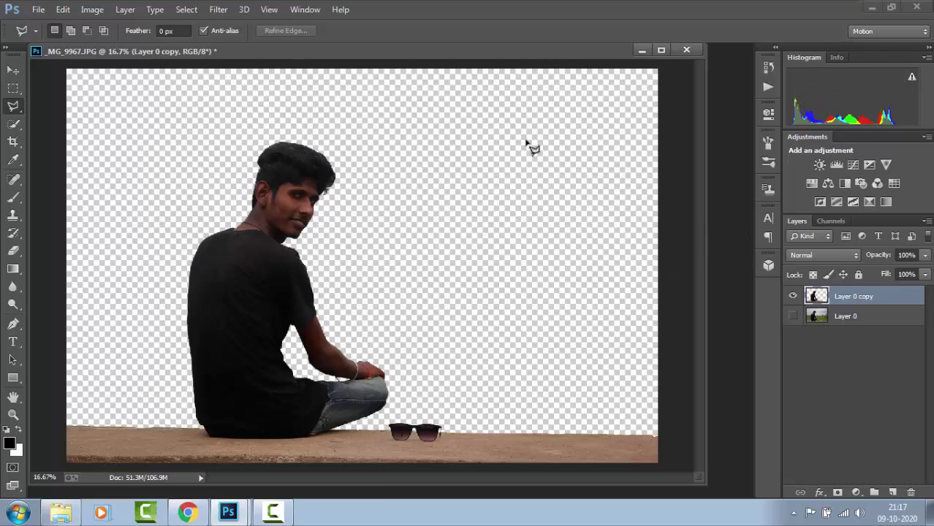
Step: Darken the cutout on Layer 0 copy with Hue/Saturation by setting Lightness to -64
{"action": "left_click", "coordinate": [92, 9]}
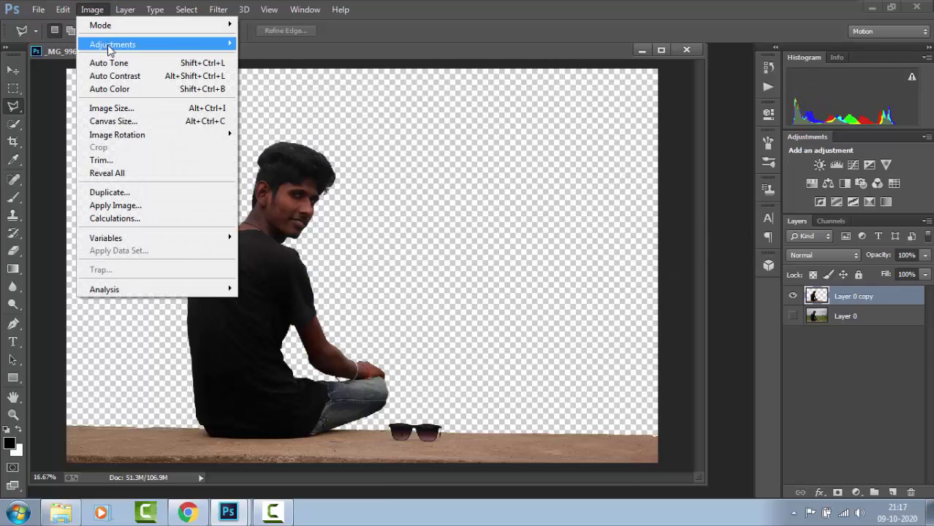
{"action": "mouse_move", "coordinate": [111, 45]}
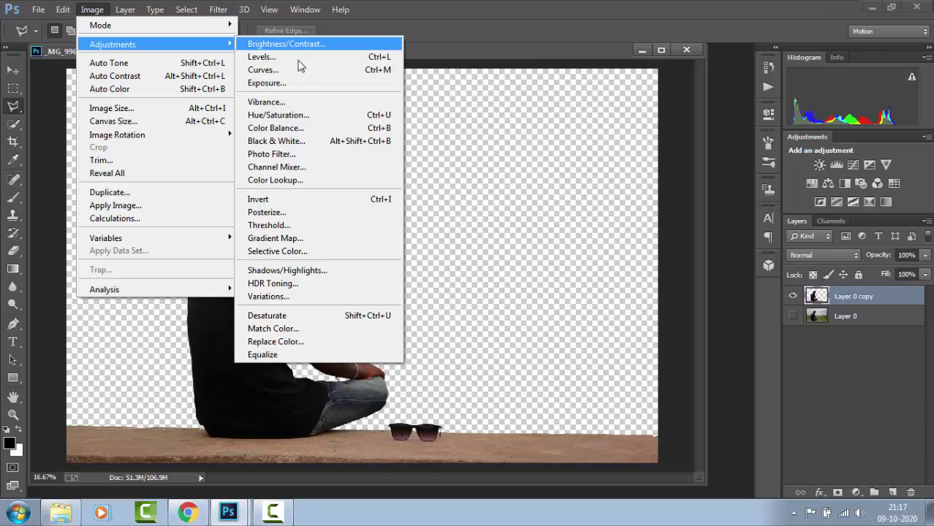
{"action": "left_click", "coordinate": [303, 115]}
{"action": "left_click_drag", "start_coordinate": [437, 251], "coordinate": [393, 251]}
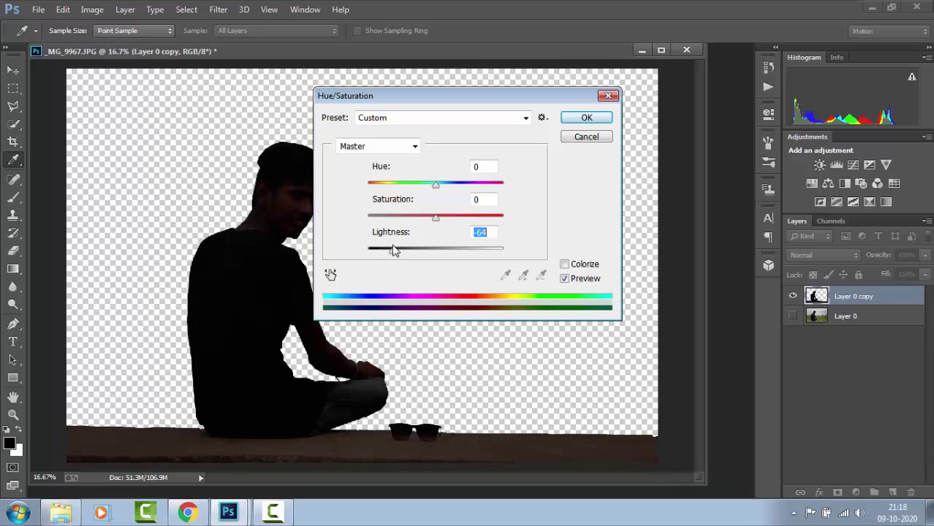
{"action": "left_click", "coordinate": [587, 117]}
Step: Place the sunset picture images.jpg into the document and scale it to fill the whole canvas
{"action": "key", "text": "ctrl+o"}
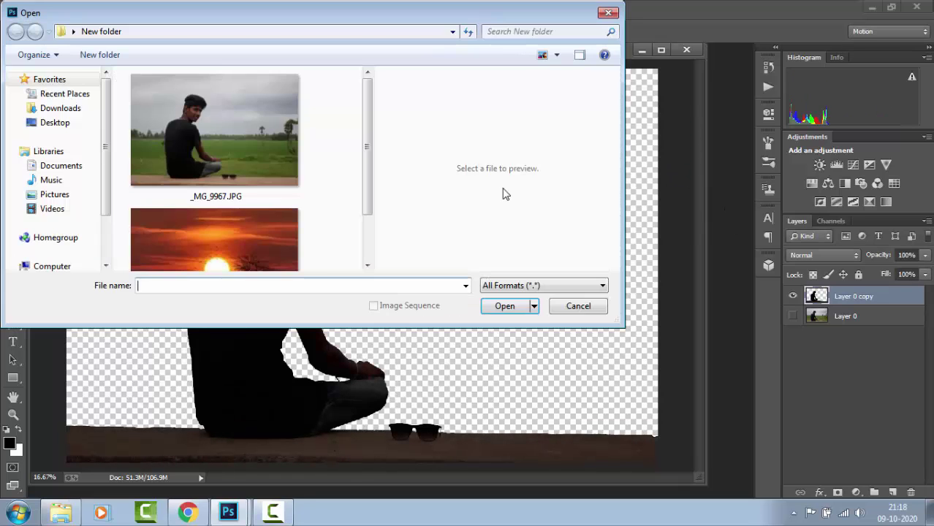
{"action": "left_click", "coordinate": [264, 230]}
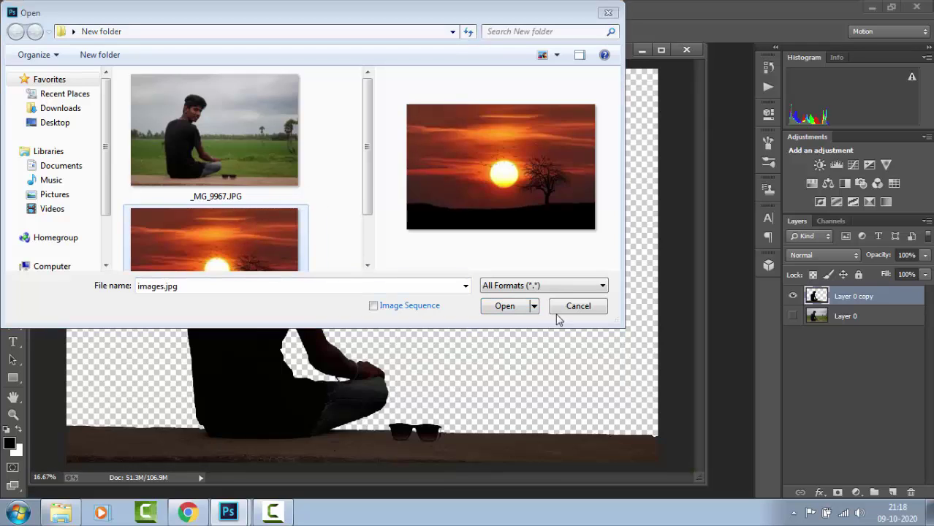
{"action": "left_click", "coordinate": [525, 310]}
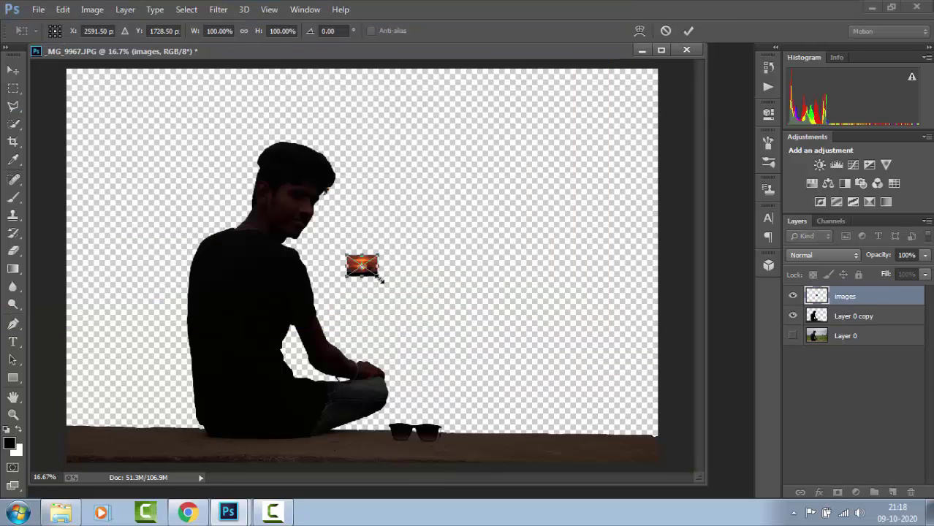
{"action": "left_click_drag", "start_coordinate": [378, 275], "coordinate": [669, 479]}
{"action": "key", "text": "Return"}
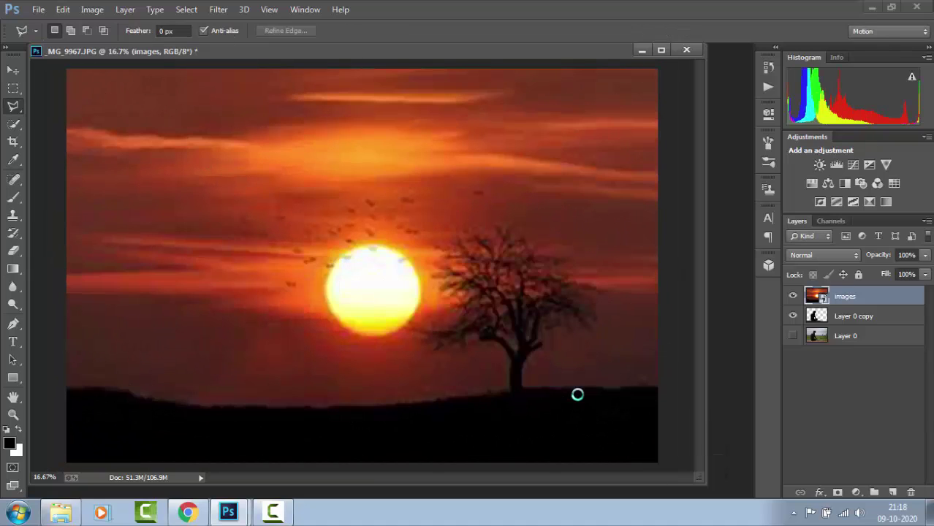
Step: Rasterize the placed sunset layer and move it beneath Layer 0 copy
{"action": "right_click", "coordinate": [819, 297]}
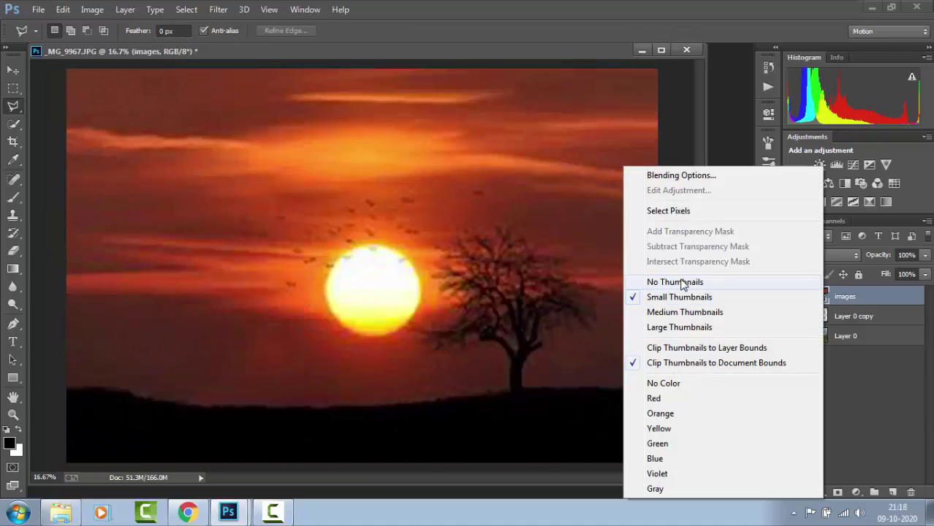
{"action": "right_click", "coordinate": [865, 295]}
{"action": "left_click", "coordinate": [599, 205]}
{"action": "left_click_drag", "start_coordinate": [880, 296], "coordinate": [875, 326]}
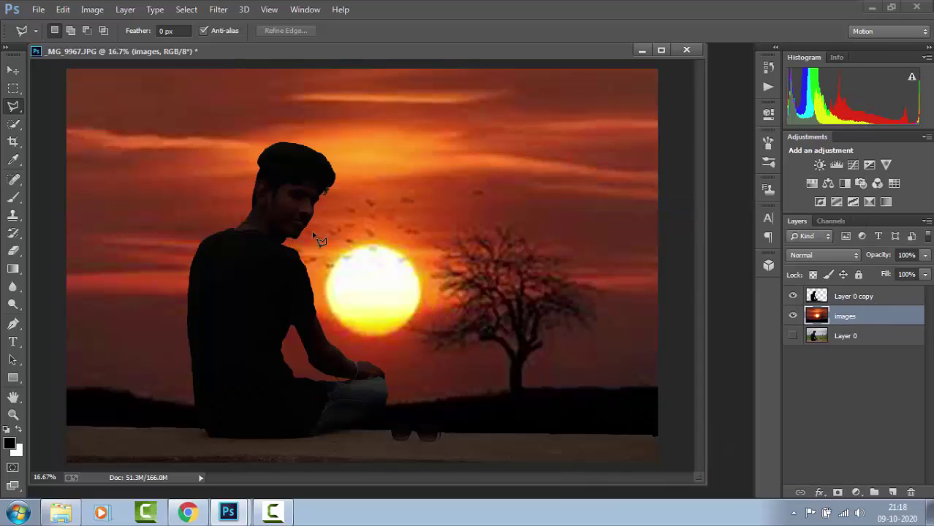
Step: Try to clean up the stray hair tips beside the man's forehead with the Eraser
{"action": "key", "text": "e"}
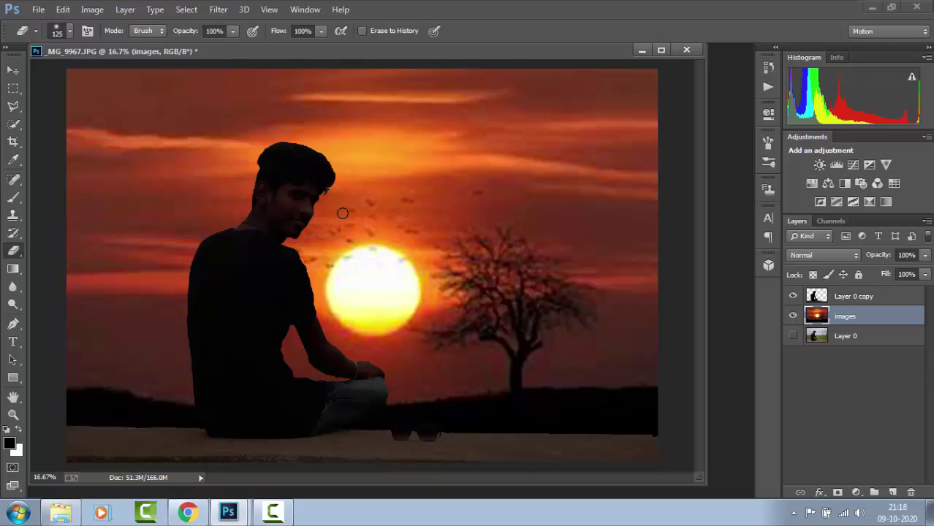
{"action": "left_click_drag", "start_coordinate": [330, 195], "coordinate": [331, 193]}
{"action": "key", "text": "ctrl+plus"}
{"action": "key", "text": "ctrl+plus"}
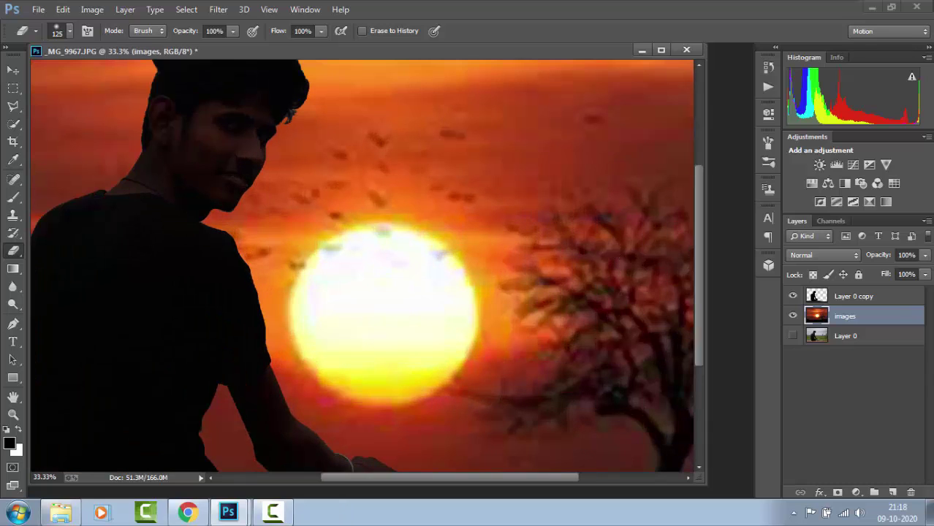
{"action": "key", "text": "alt+bracketright"}
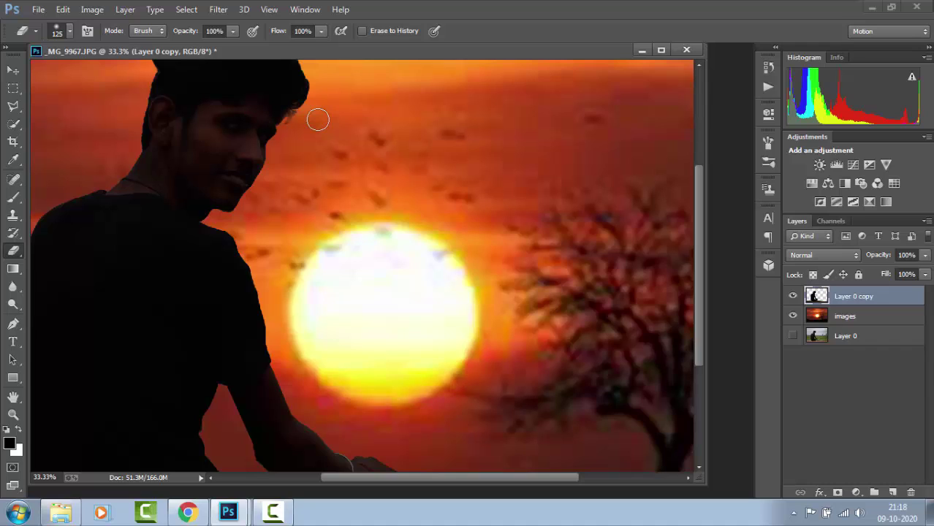
{"action": "key", "text": "alt+bracketleft"}
Step: Move the sunset layer above Layer 0 copy, toggle its visibility, and return it beneath the cutout
{"action": "key", "text": "ctrl+bracketright"}
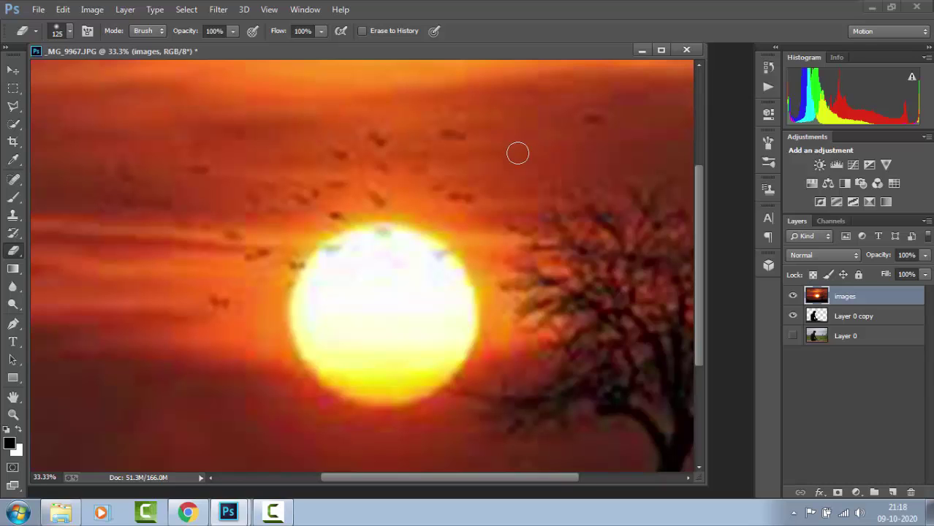
{"action": "key", "text": "ctrl+minus"}
{"action": "key", "text": "ctrl+minus"}
{"action": "key", "text": "ctrl+minus"}
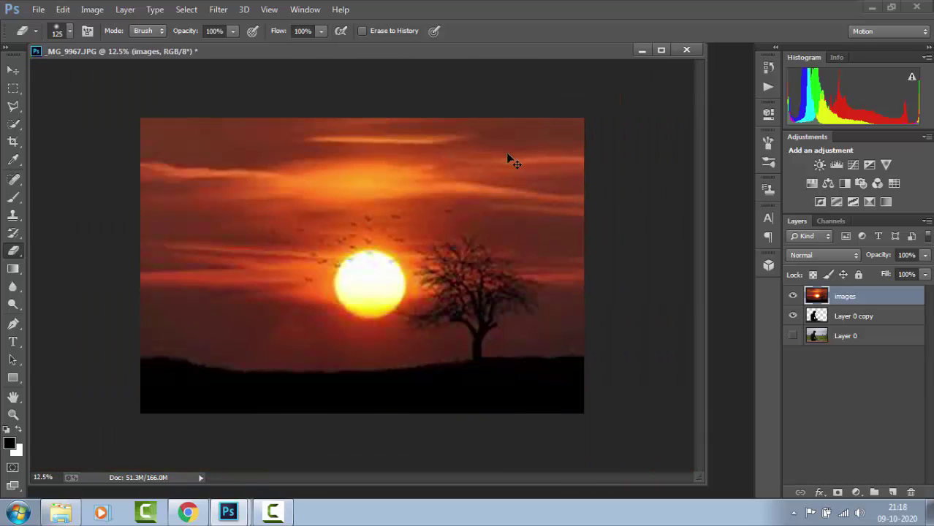
{"action": "left_click", "coordinate": [794, 296]}
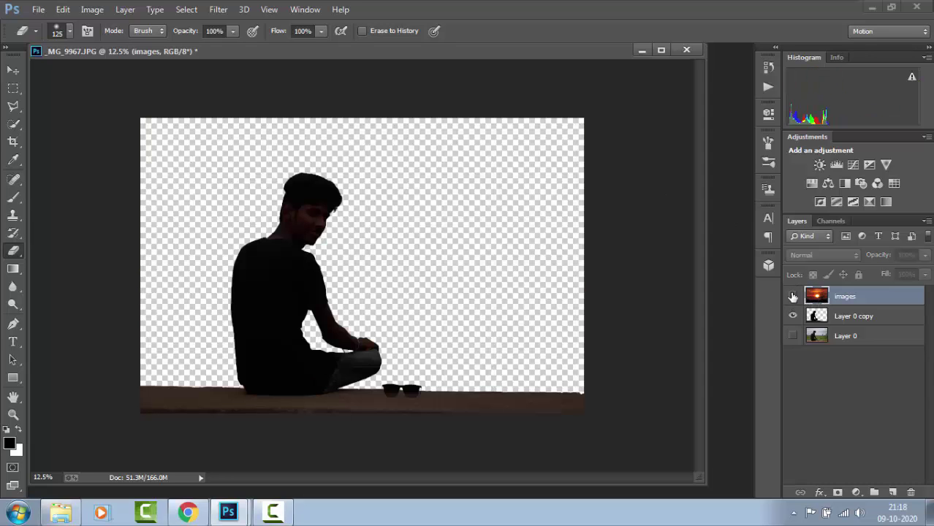
{"action": "left_click", "coordinate": [793, 296]}
{"action": "left_click_drag", "start_coordinate": [833, 297], "coordinate": [841, 334]}
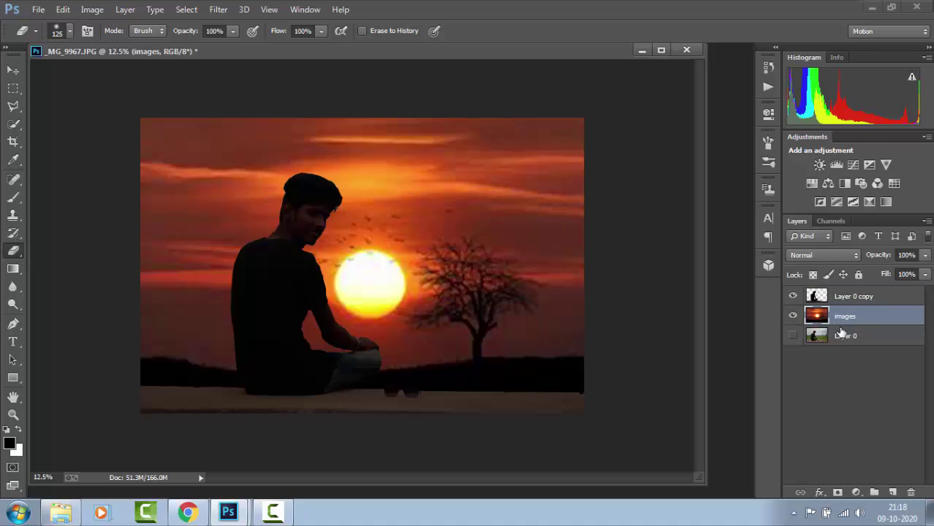
Step: Outline the stray hair tips hanging beside the man's forehead with the Polygonal Lasso
{"action": "key", "text": "ctrl+plus"}
{"action": "key", "text": "ctrl+plus"}
{"action": "key", "text": "ctrl+plus"}
{"action": "key", "text": "ctrl+plus"}
{"action": "key", "text": "ctrl+plus"}
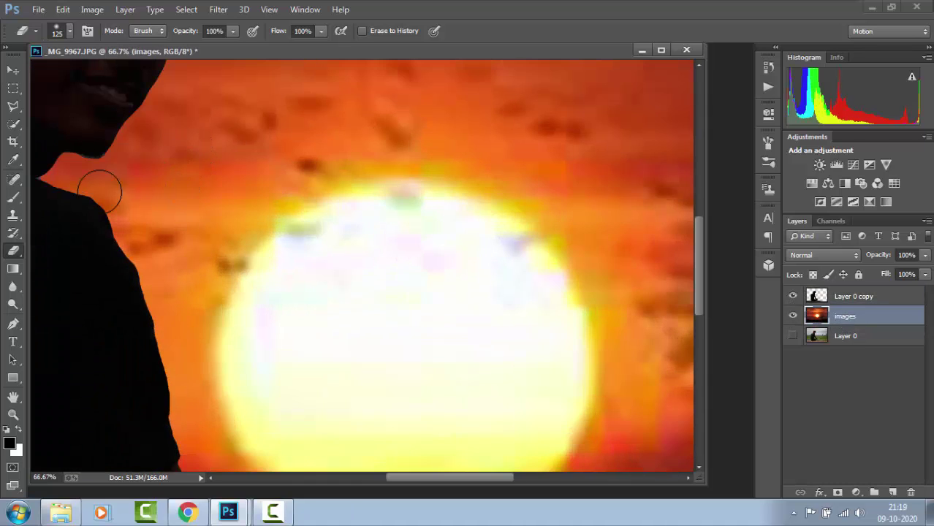
{"action": "left_click_drag", "start_coordinate": [115, 169], "coordinate": [178, 323]}
{"action": "left_click_drag", "start_coordinate": [145, 156], "coordinate": [144, 200]}
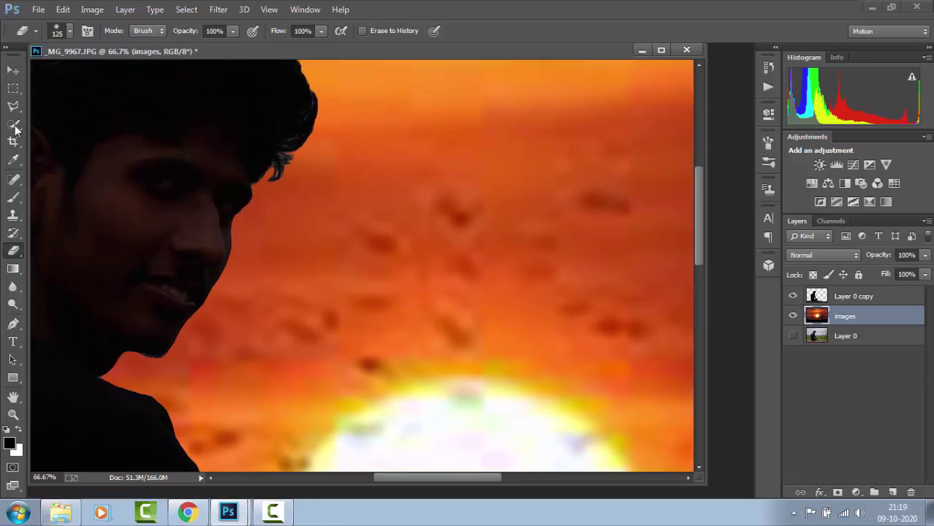
{"action": "left_click", "coordinate": [14, 107]}
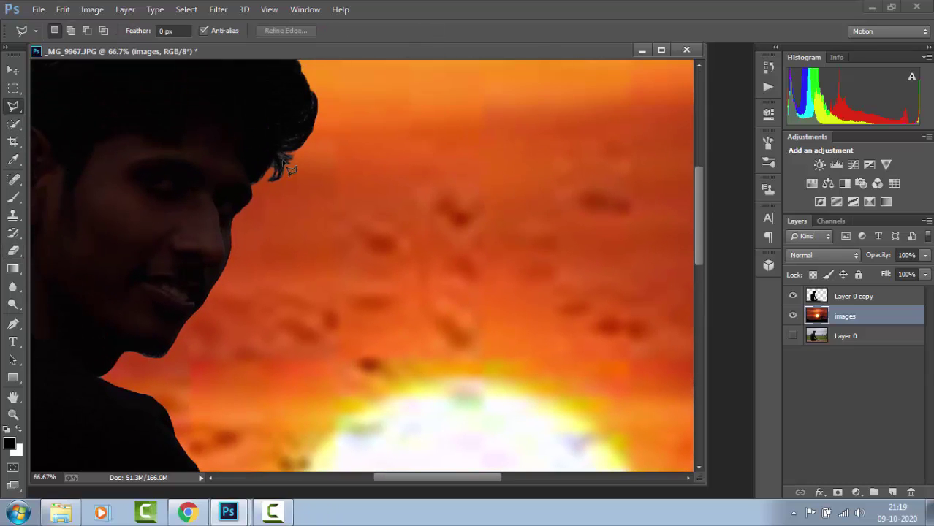
{"action": "left_click", "coordinate": [264, 182]}
{"action": "left_click", "coordinate": [277, 155]}
{"action": "left_click", "coordinate": [305, 151]}
{"action": "left_click", "coordinate": [299, 176]}
{"action": "left_click", "coordinate": [260, 191]}
Step: Undo the deletion made on the sunset layer and erase the outlined hair tips from Layer 0 copy
{"action": "key", "text": "Delete"}
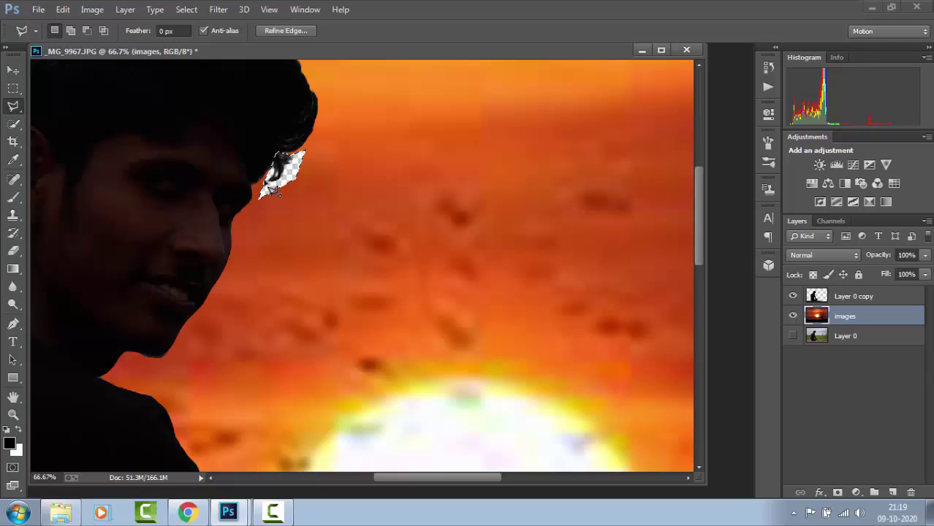
{"action": "key", "text": "ctrl+z"}
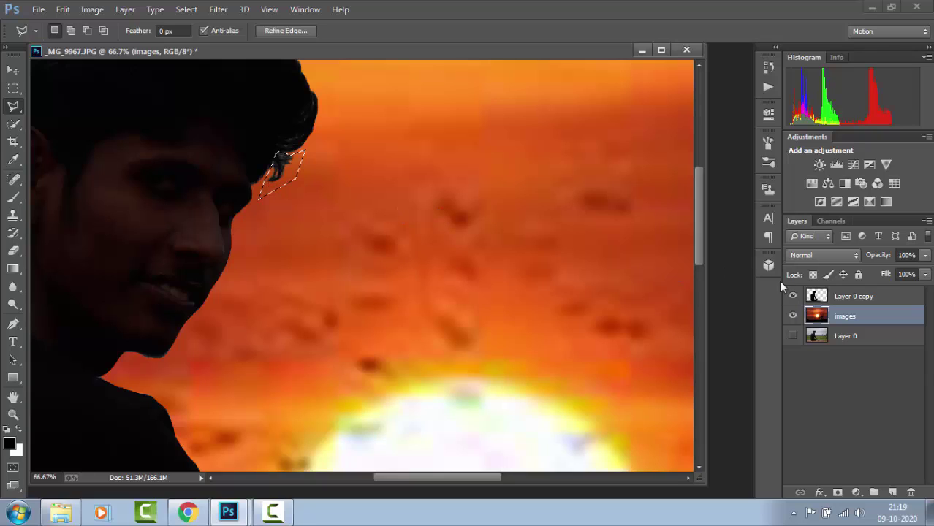
{"action": "left_click", "coordinate": [846, 299]}
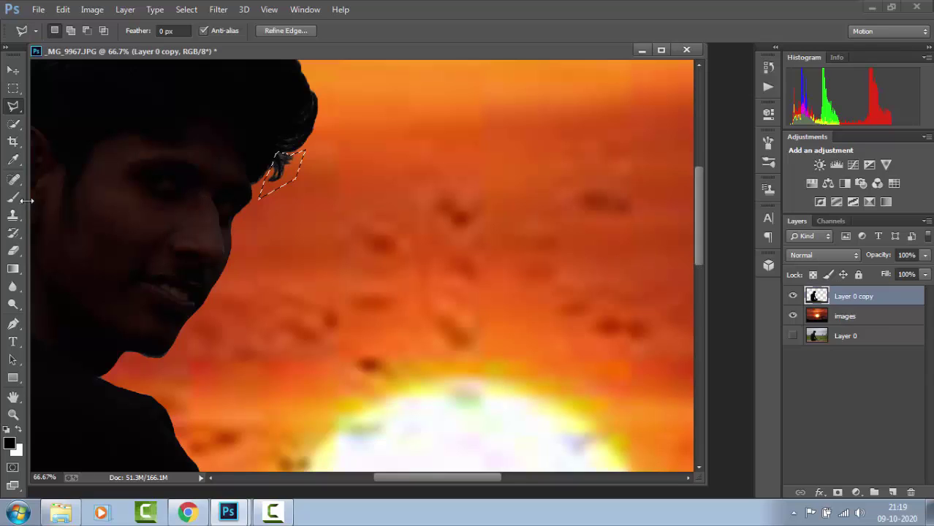
{"action": "left_click", "coordinate": [13, 251]}
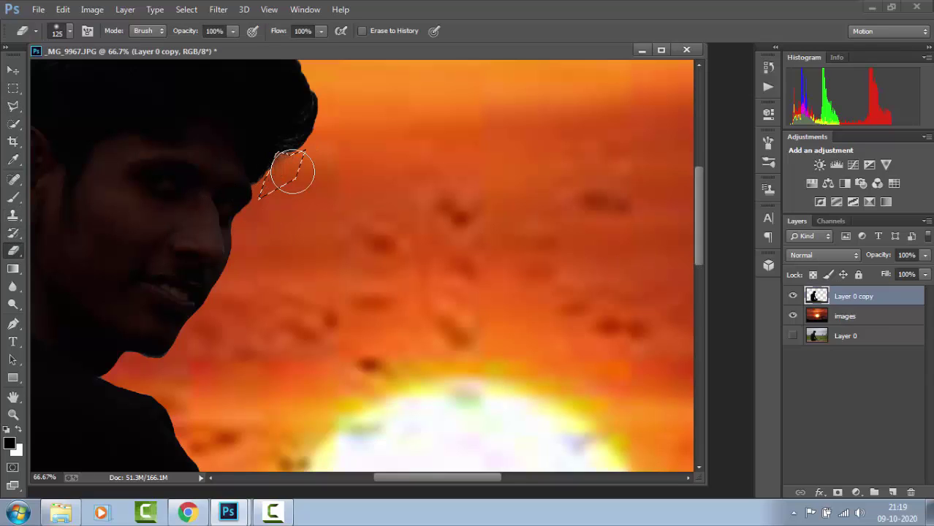
{"action": "mouse_move", "coordinate": [292, 172]}
{"action": "left_mouse_down"}
{"action": "mouse_move", "coordinate": [272, 206]}
{"action": "mouse_move", "coordinate": [292, 181]}
{"action": "left_mouse_up"}
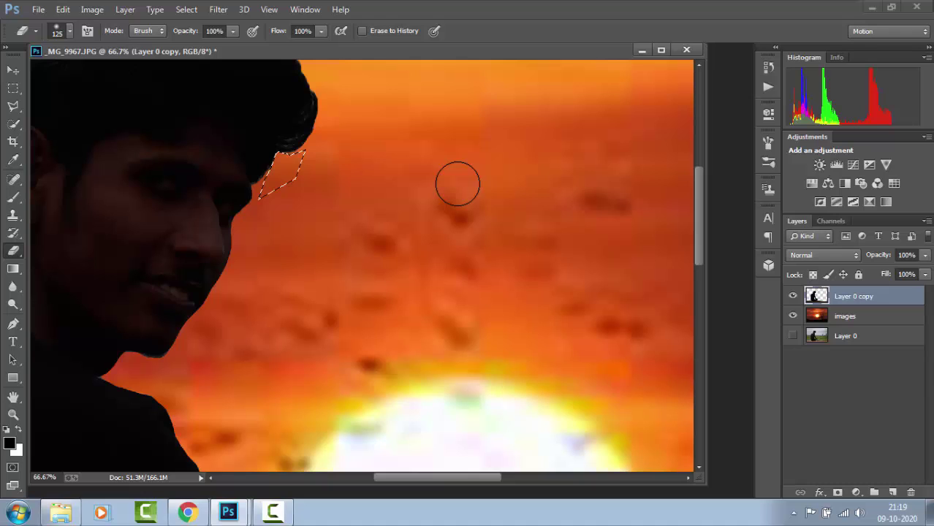
Step: Clear the selection beside the man's forehead and check the whole composite
{"action": "key", "text": "ctrl+minus"}
{"action": "key", "text": "ctrl+minus"}
{"action": "key", "text": "ctrl+minus"}
{"action": "key", "text": "ctrl+minus"}
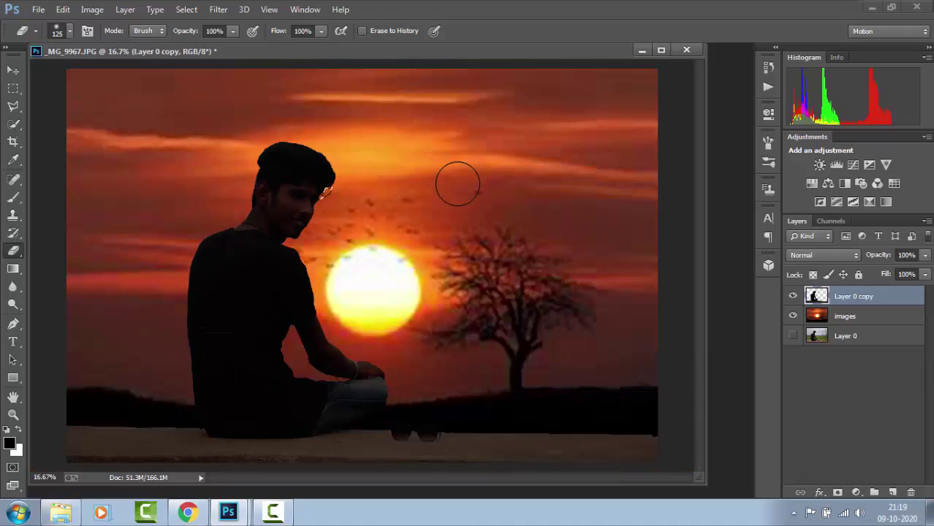
{"action": "key", "text": "alt+d"}
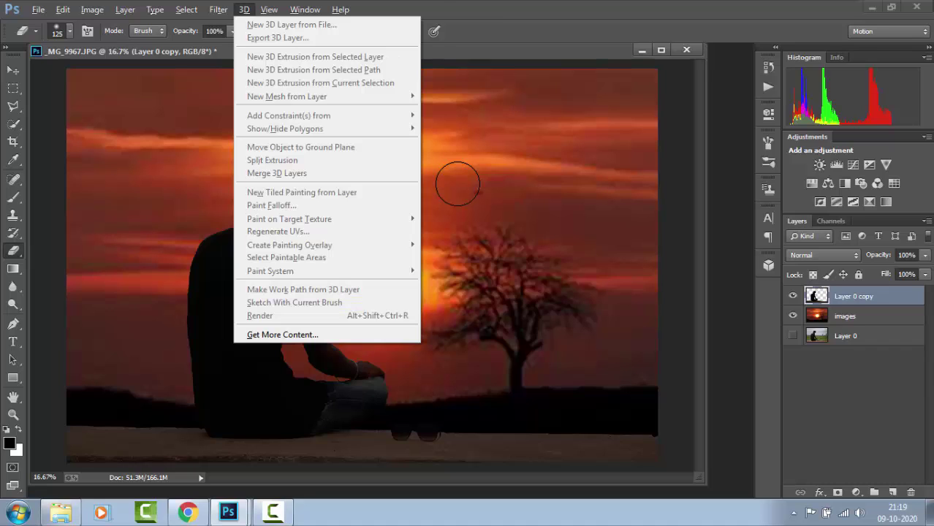
{"action": "key", "text": "Escape"}
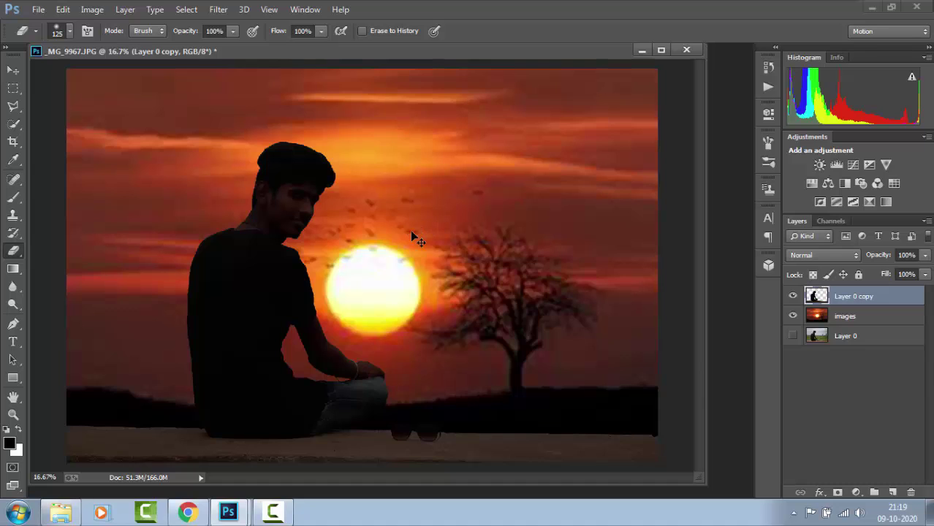
{"action": "key", "text": "ctrl+plus"}
{"action": "key", "text": "ctrl+plus"}
{"action": "key", "text": "ctrl+minus"}
{"action": "key", "text": "ctrl+minus"}
Step: Darken Layer 0 copy further into a silhouette with Levels, setting the midtone input to about 0.74
{"action": "left_click", "coordinate": [101, 10]}
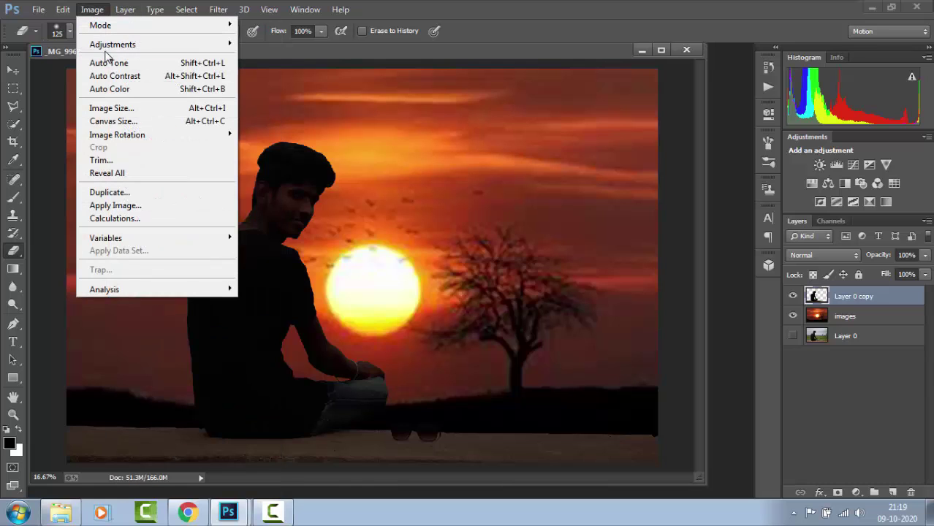
{"action": "mouse_move", "coordinate": [121, 45]}
{"action": "left_click", "coordinate": [289, 58]}
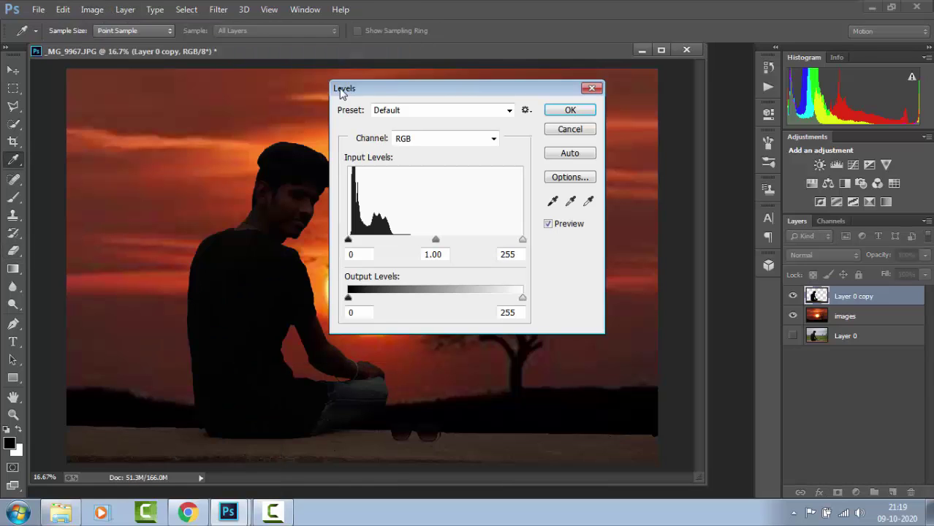
{"action": "left_click_drag", "start_coordinate": [456, 88], "coordinate": [621, 100]}
{"action": "left_click_drag", "start_coordinate": [601, 252], "coordinate": [620, 256]}
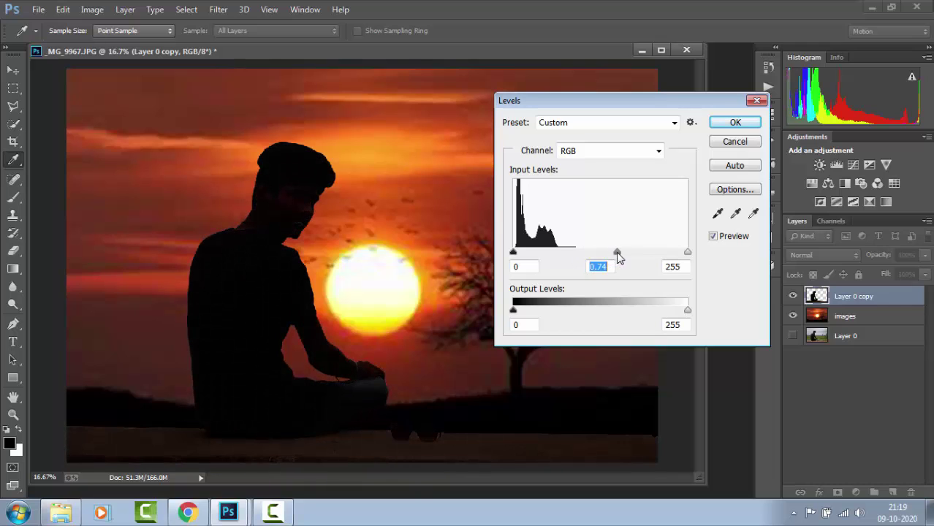
{"action": "left_click_drag", "start_coordinate": [514, 253], "coordinate": [510, 255]}
{"action": "left_click", "coordinate": [509, 254]}
{"action": "left_click", "coordinate": [745, 124]}
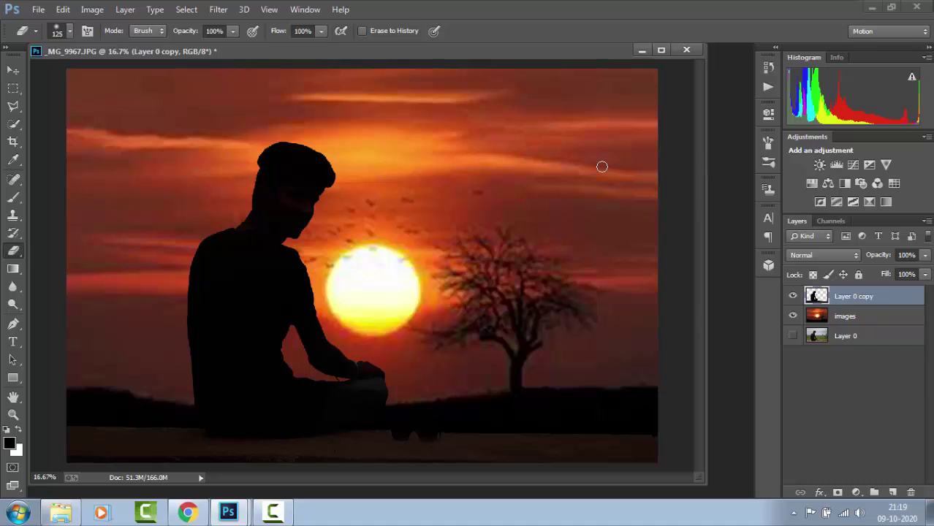